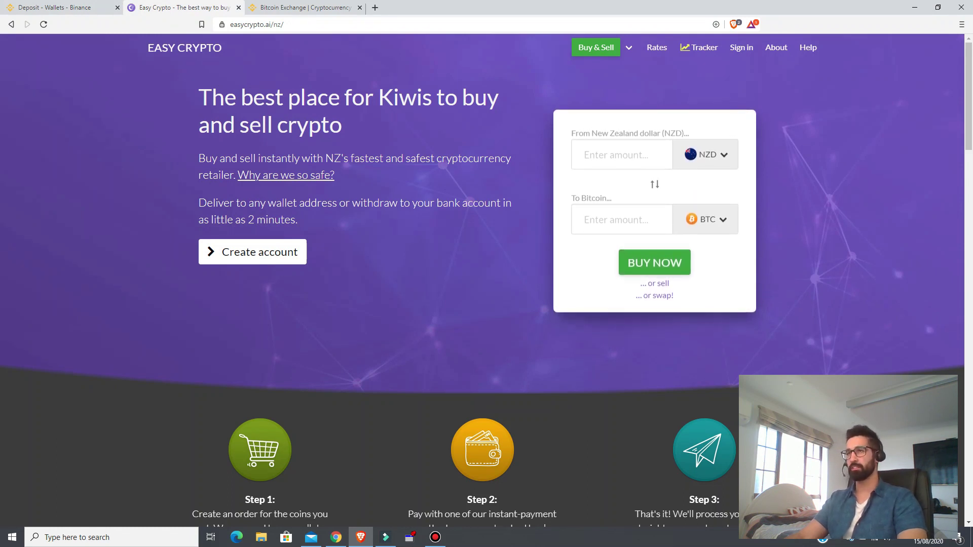
Search Google for "easy crypto" in a separate tab, open the Easy Crypto New Zealand site, and close that tab.
click(375, 7)
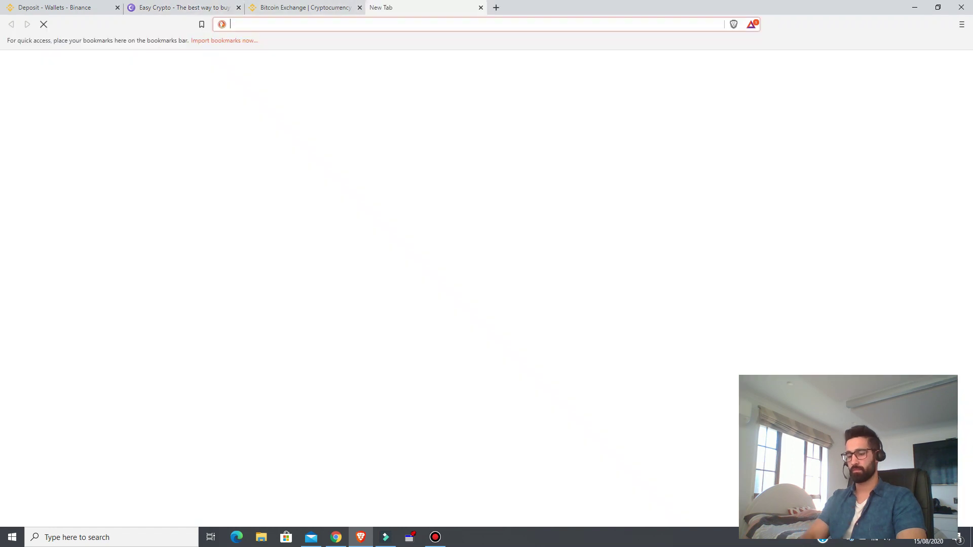
text(www.google.com)
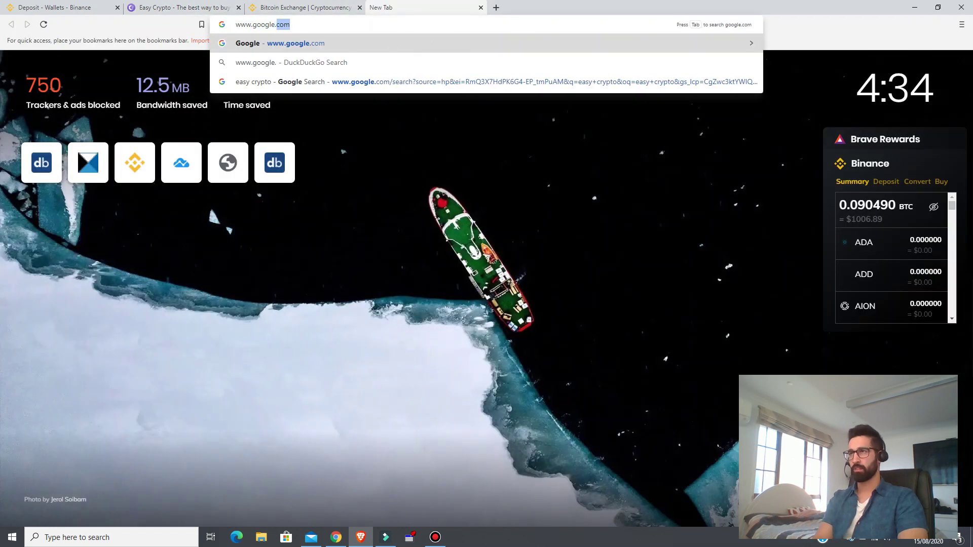
key(Return)
text(easy crypto)
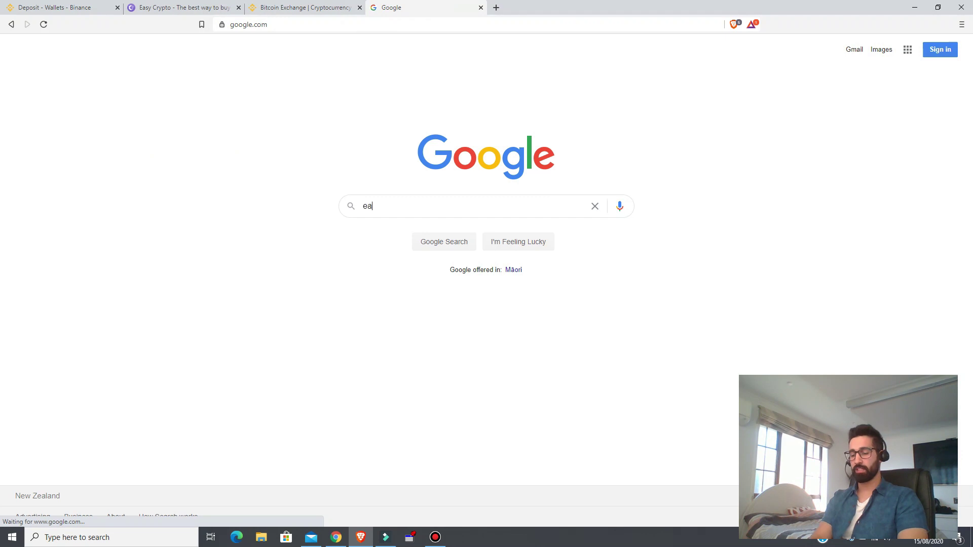
key(Return)
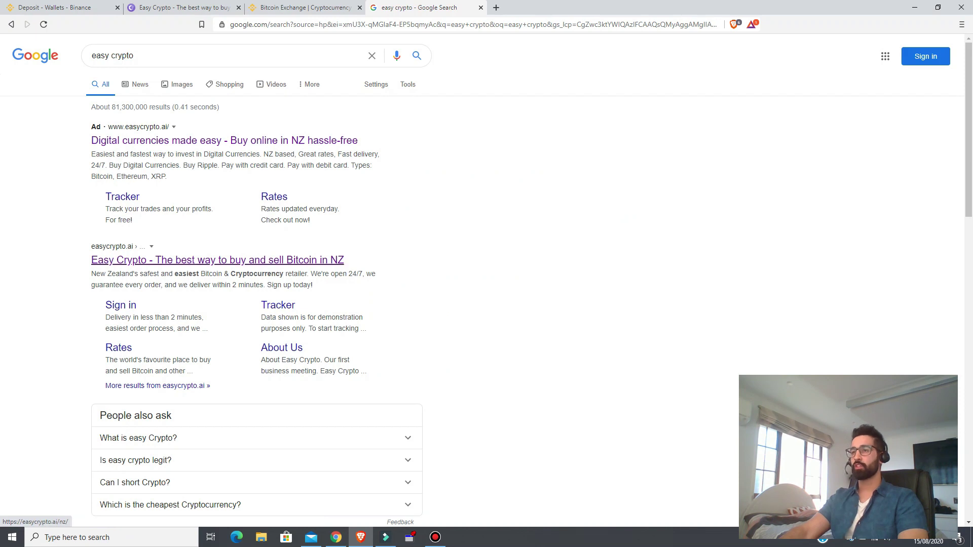
click(217, 259)
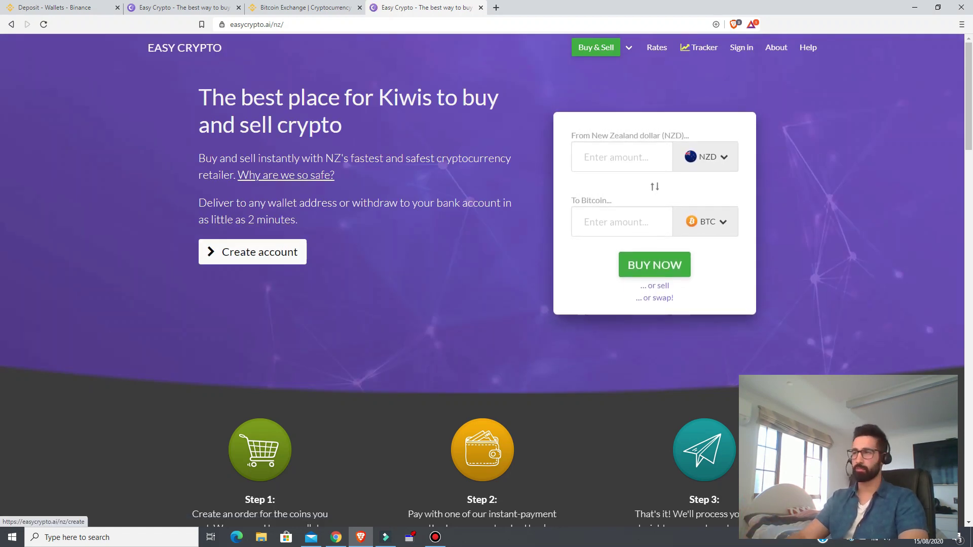
key(ctrl+w)
Start a Bitcoin purchase for 500 NZD and proceed to sign-in.
click(616, 156)
text(1000)
key(ctrl+a)
text(500)
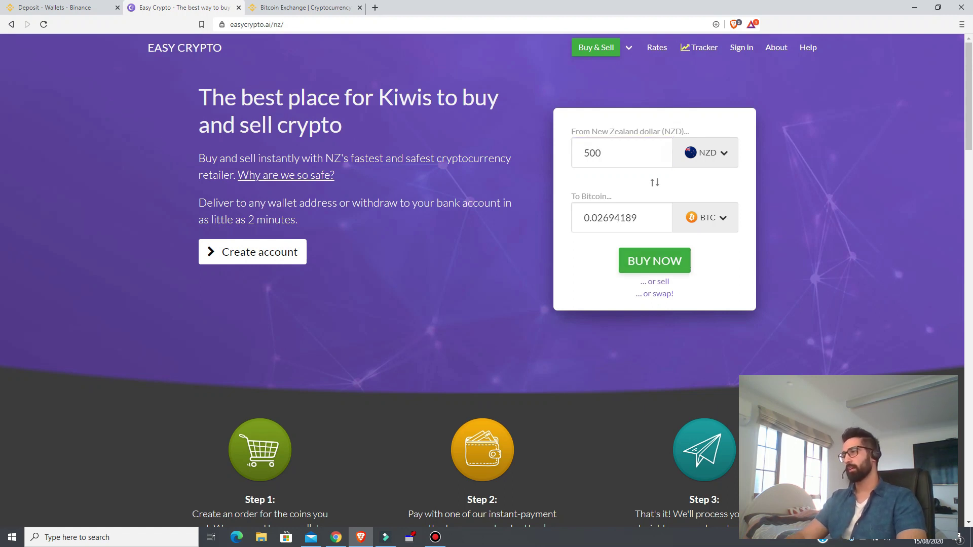
click(654, 260)
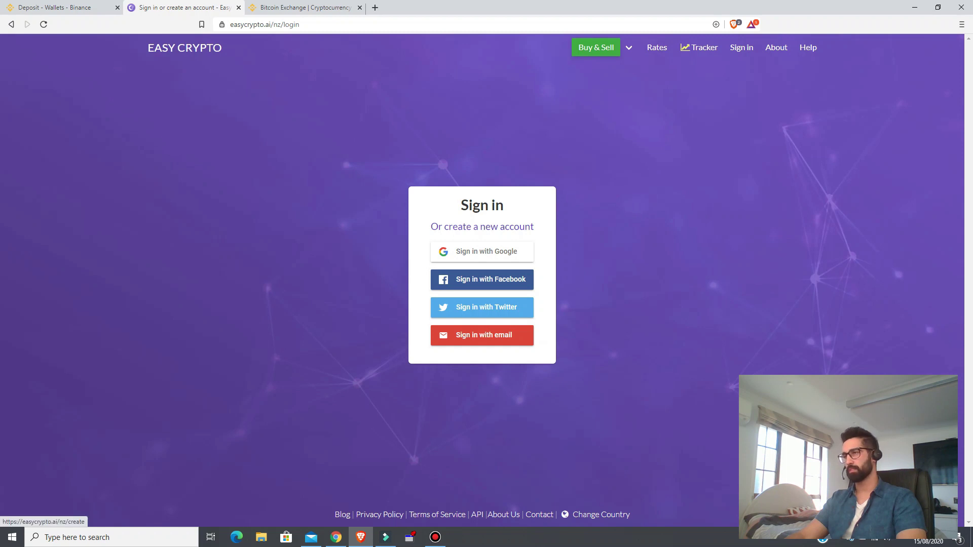
Sign in by email with the account's e-mail address, continue with Google and submit the account password.
click(481, 336)
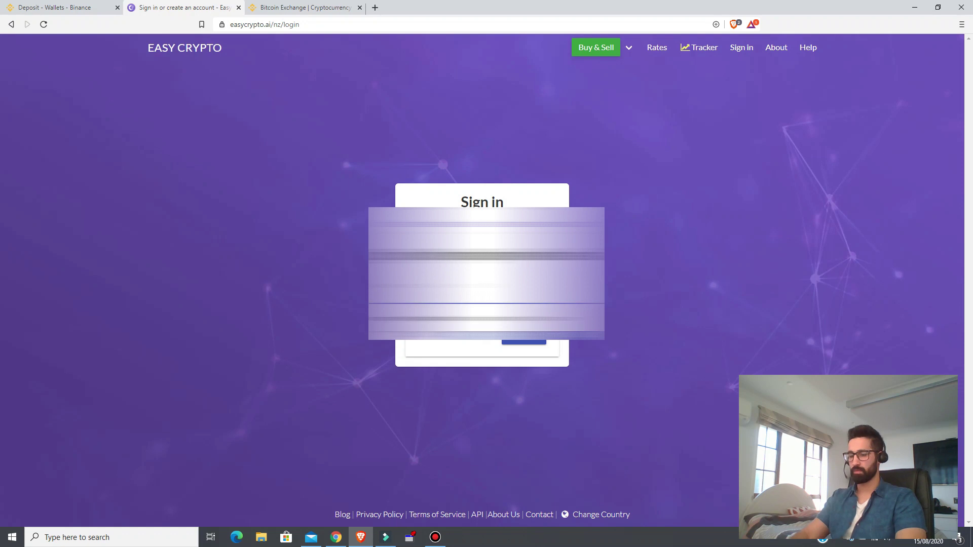
click(481, 296)
click(481, 318)
click(523, 335)
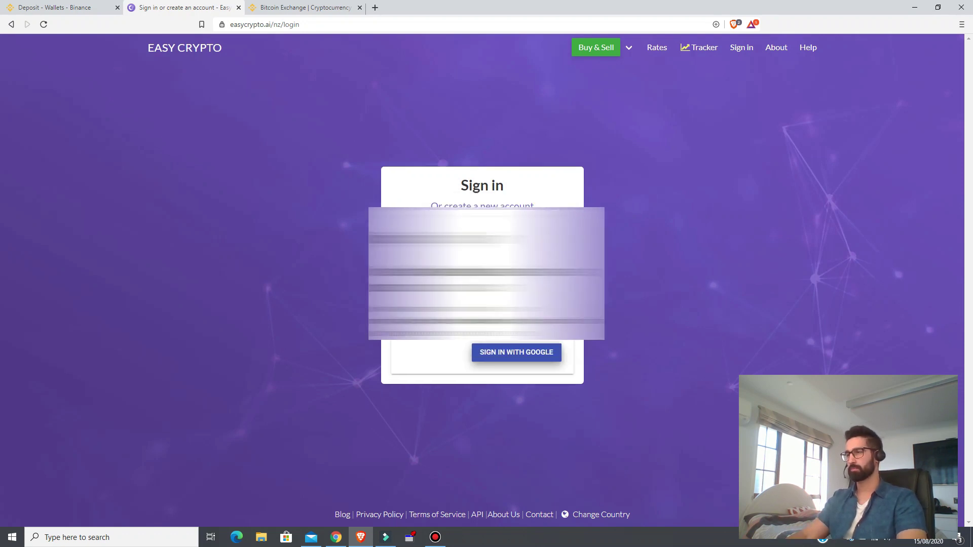
click(516, 352)
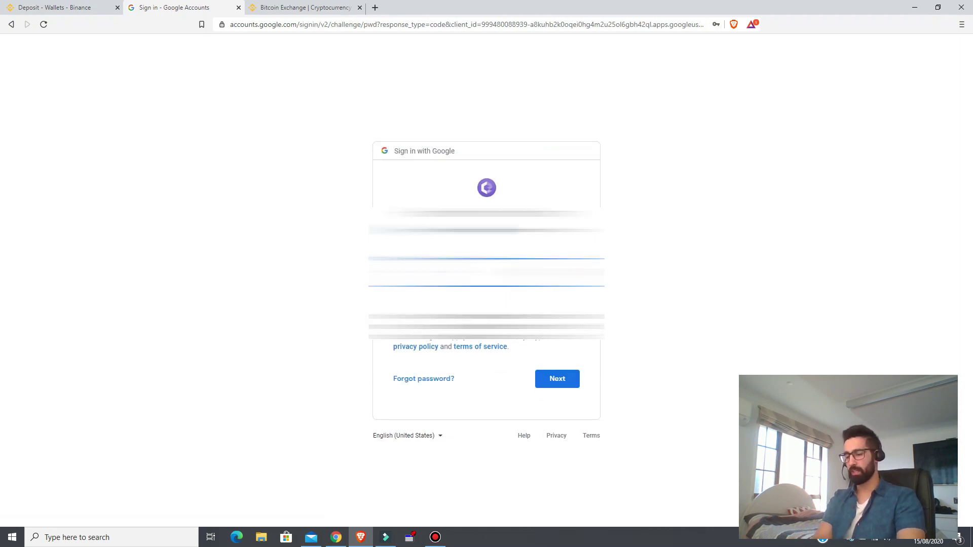
key(Return)
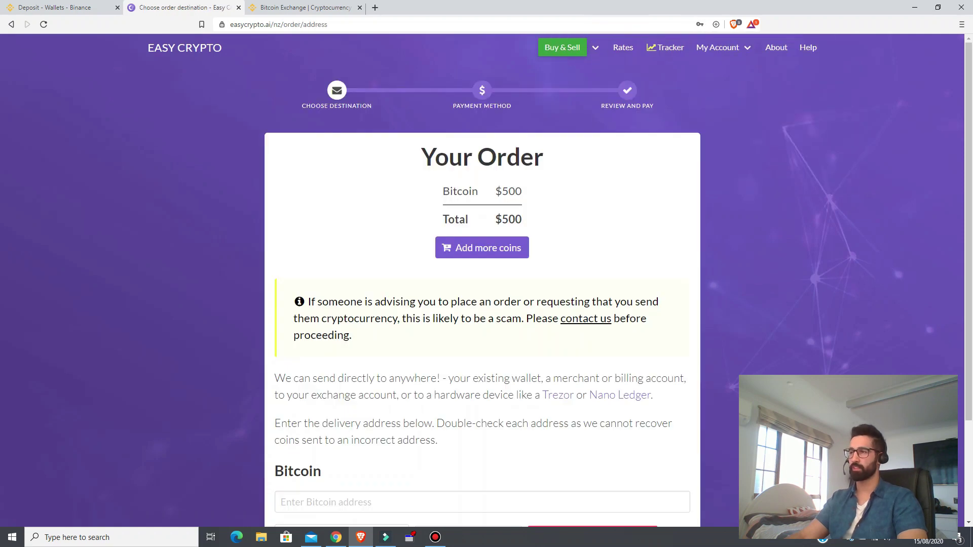
Switch to the Binance site and open the Spot wallet used for deposits and withdrawals.
scroll(481, 280, down, 2)
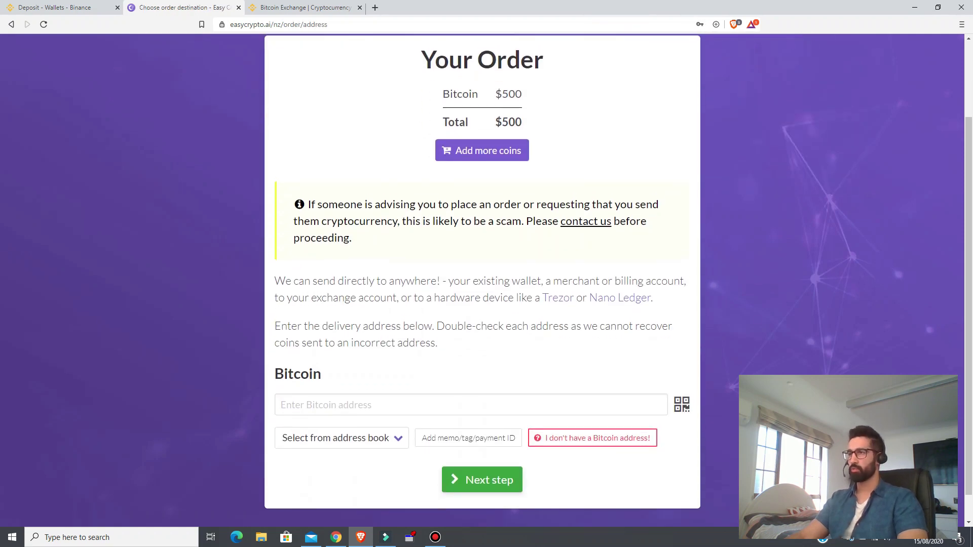
scroll(482, 280, up, 2)
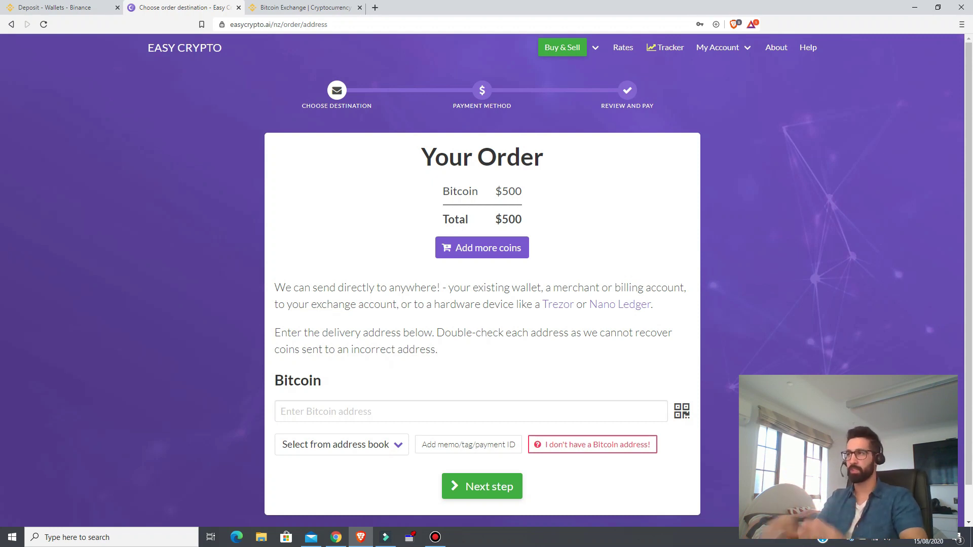
key(ctrl+Tab)
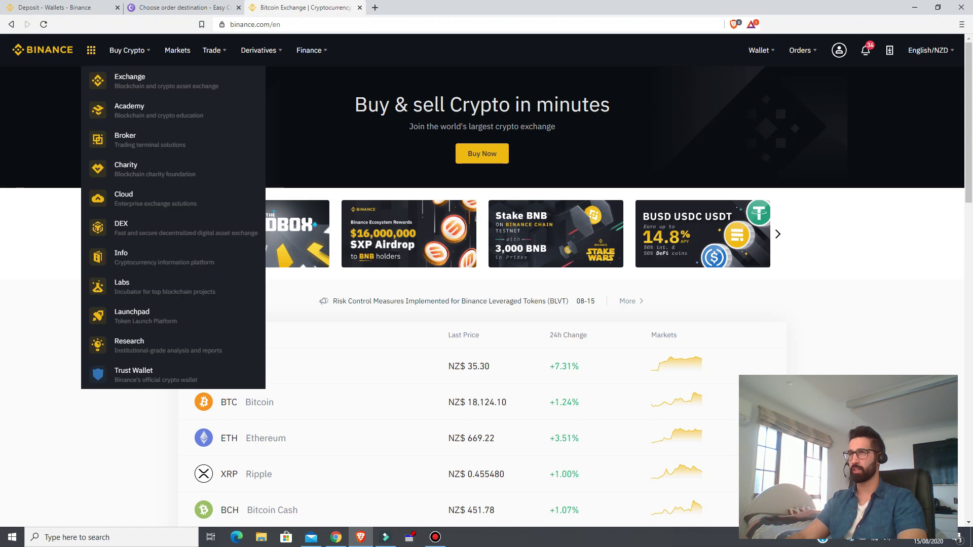
mouse_move(760, 50)
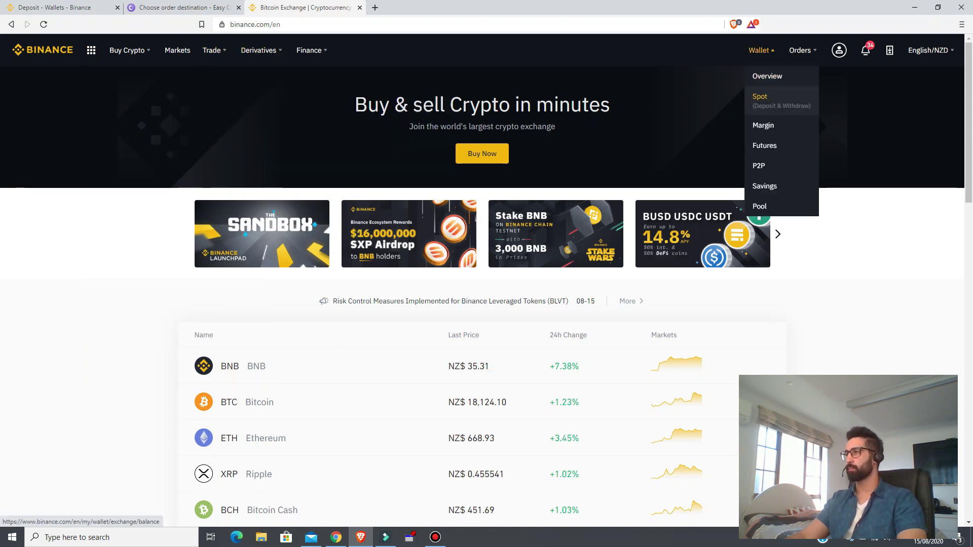
click(815, 114)
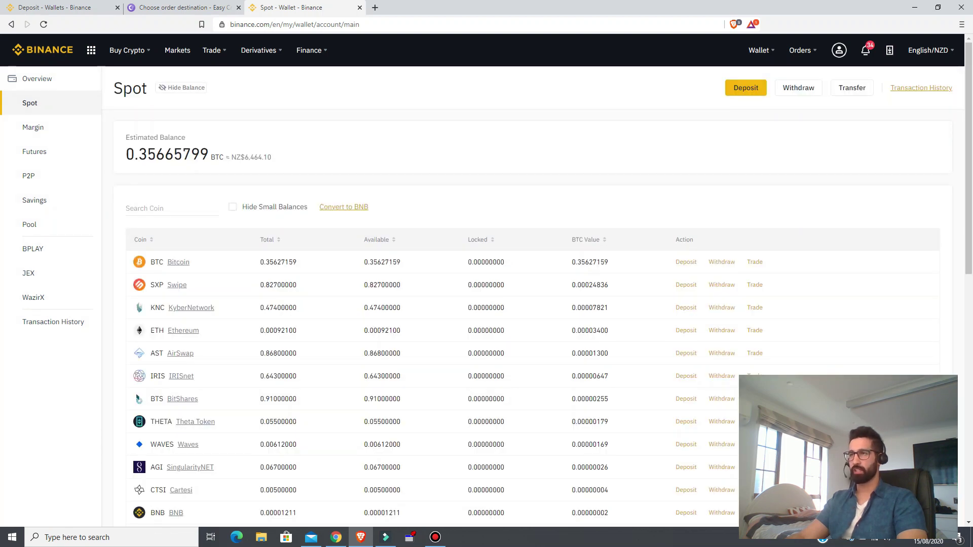
Look over the Spot wallet's estimated balance and coin list, and open its deposit page.
drag(272, 157, 211, 157)
click(224, 157)
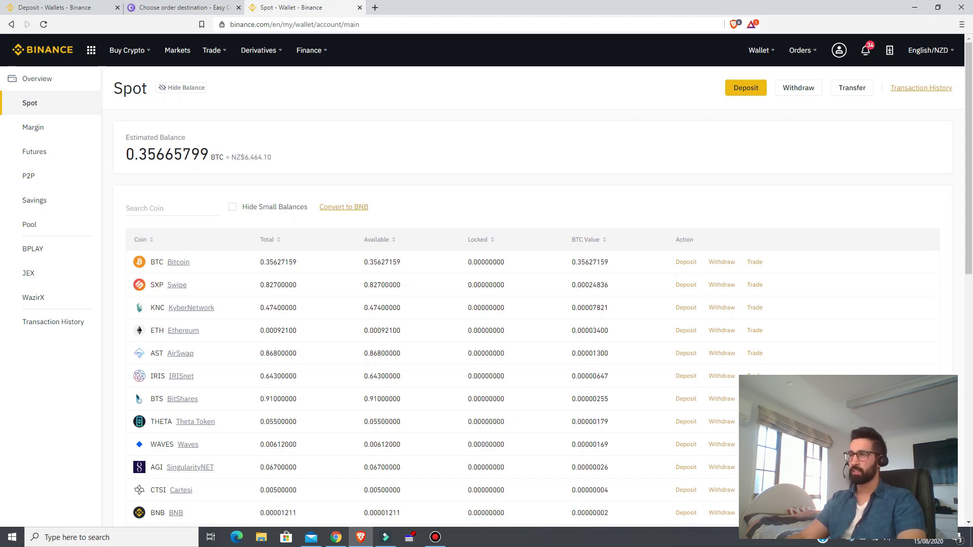
scroll(487, 294, down, 7)
scroll(486, 294, up, 5)
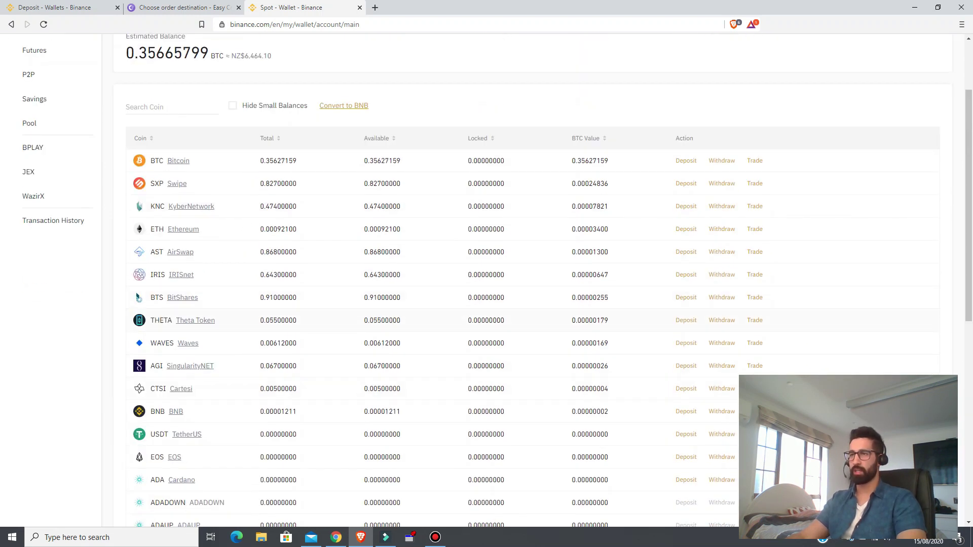
scroll(487, 279, up, 2)
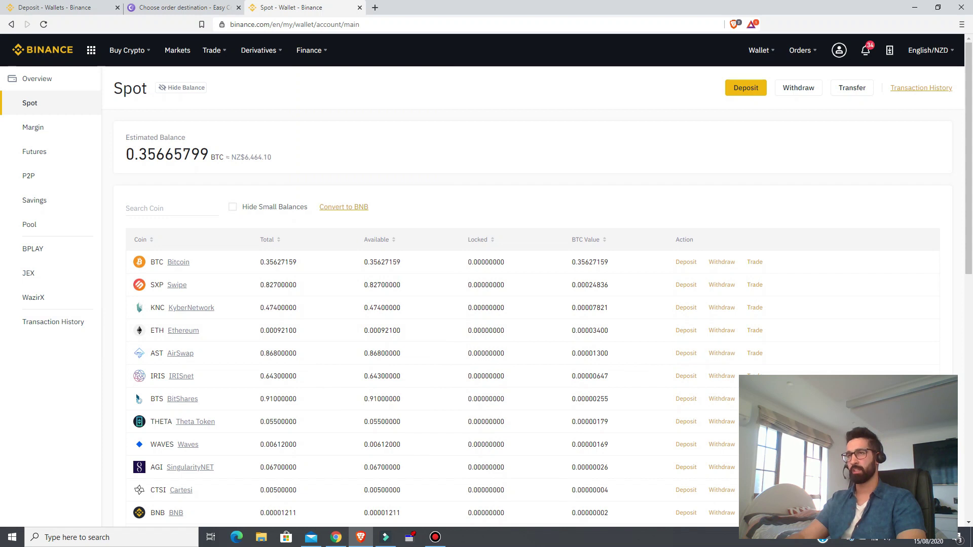
click(745, 88)
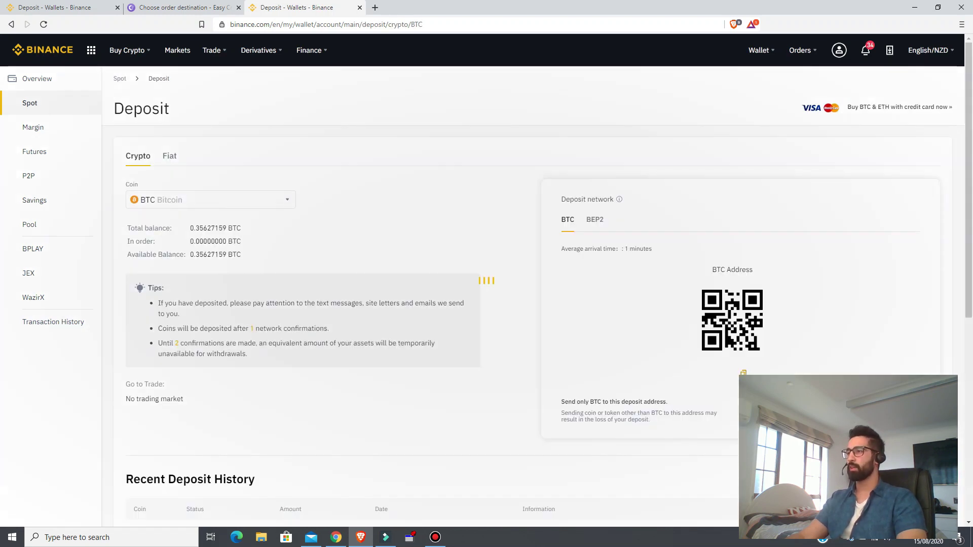
Copy the wallet's BTC deposit address on the BTC network, keeping Bitcoin as the coin.
scroll(486, 279, down, 1)
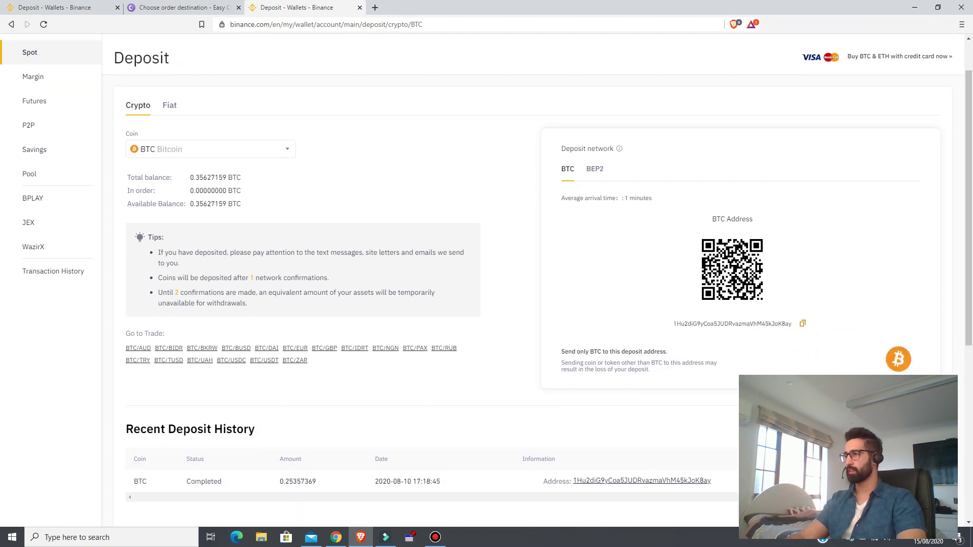
scroll(213, 51, up, 1)
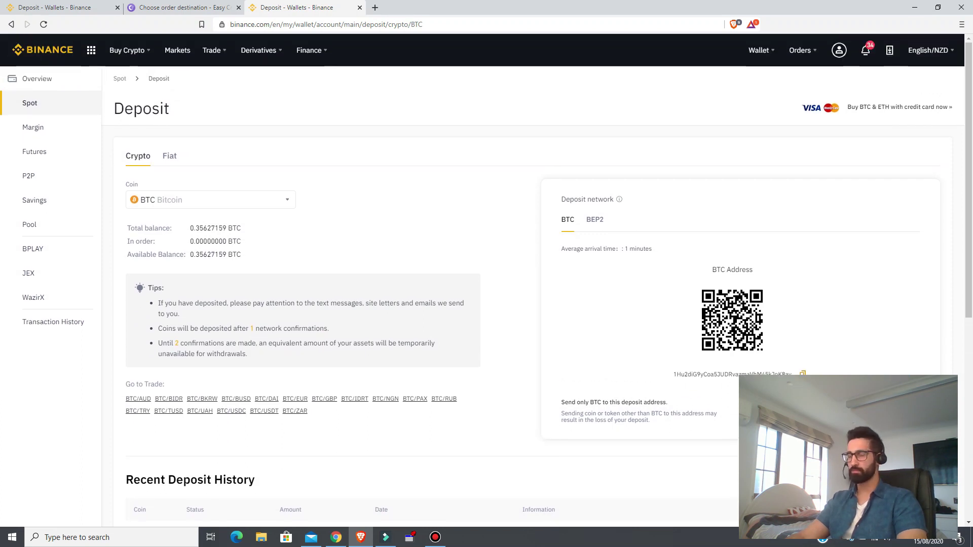
mouse_move(213, 50)
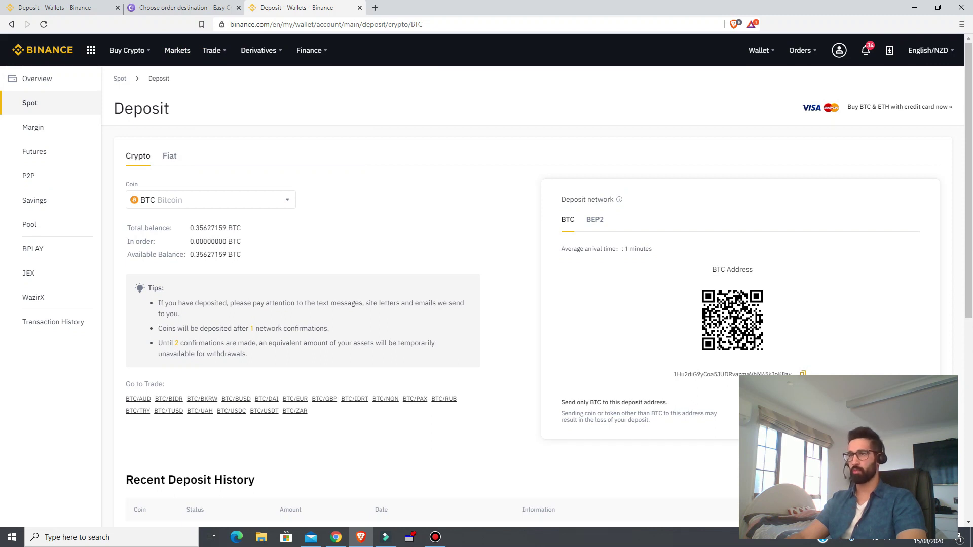
click(211, 200)
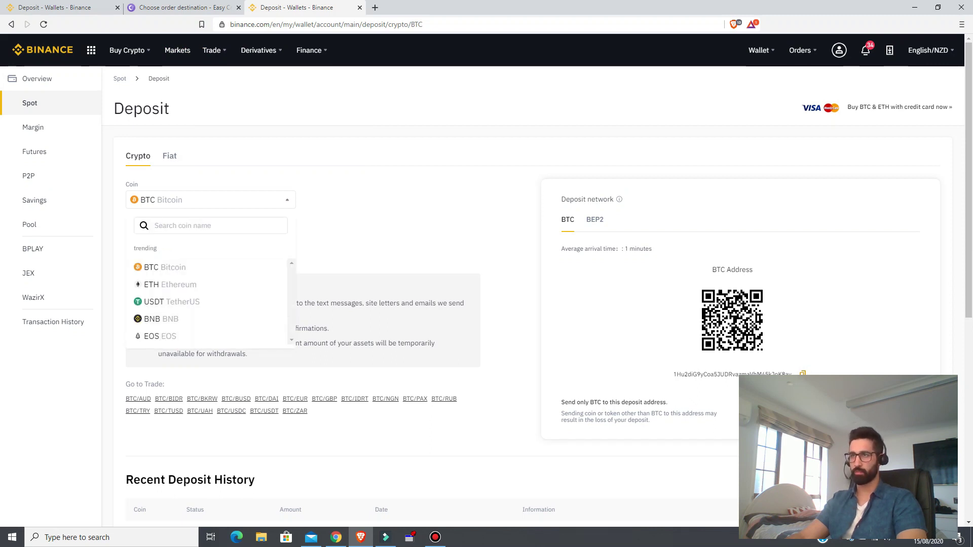
key(Escape)
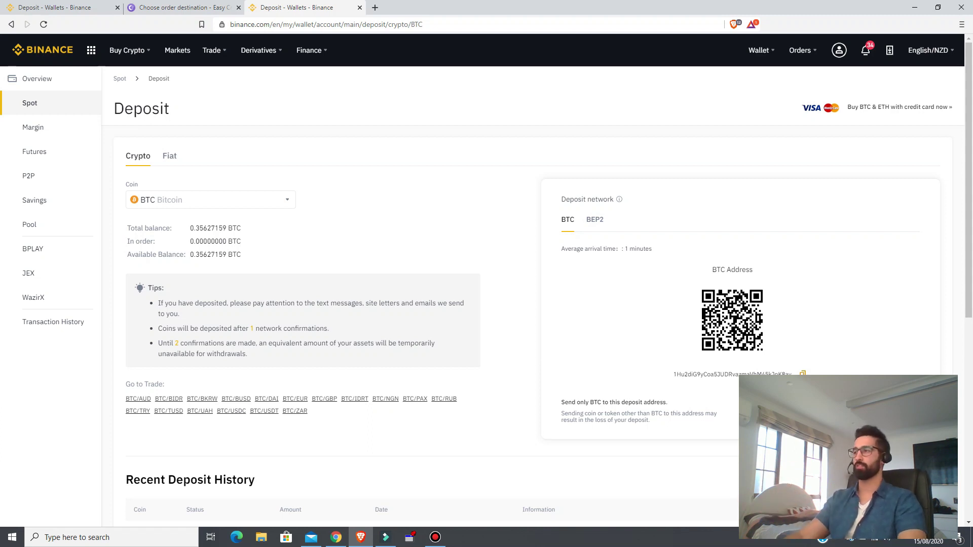
scroll(483, 286, down, 1)
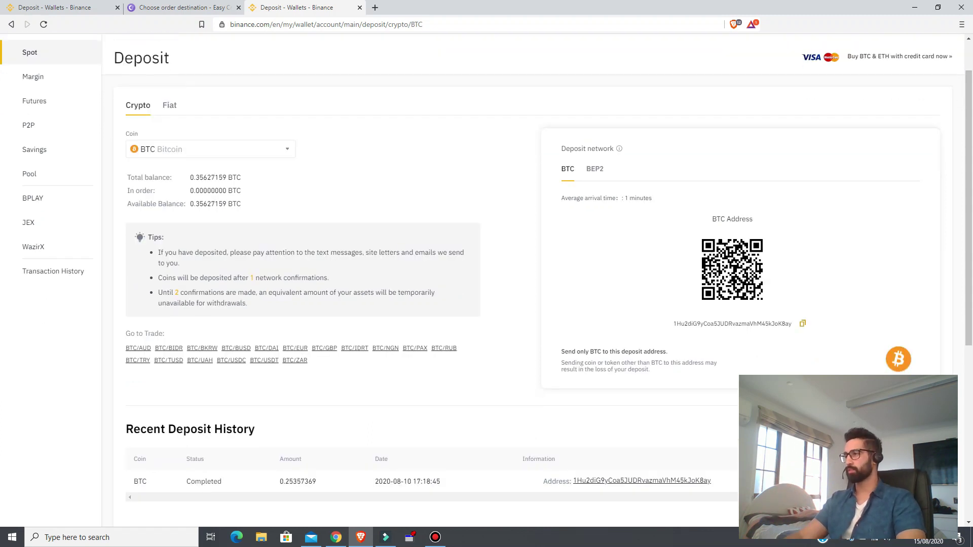
click(802, 323)
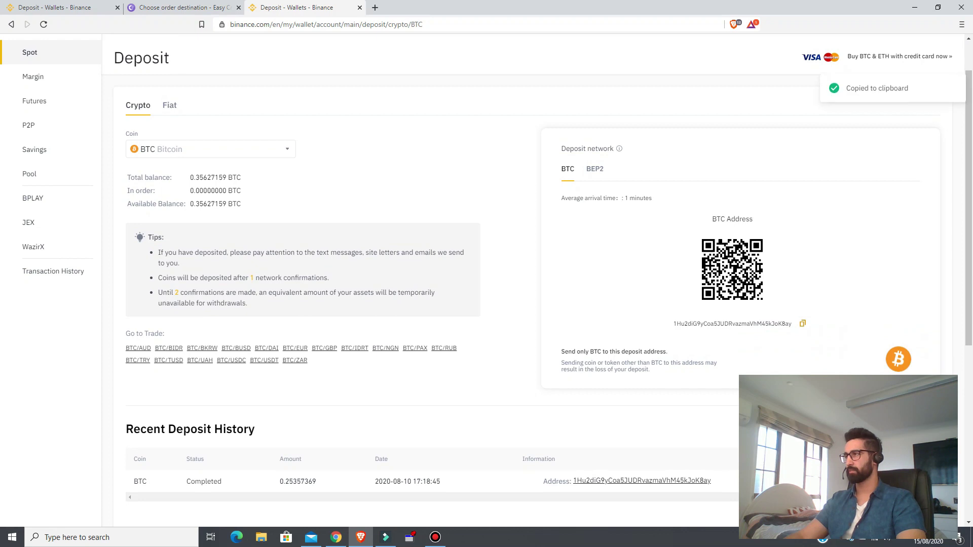
scroll(482, 287, up, 1)
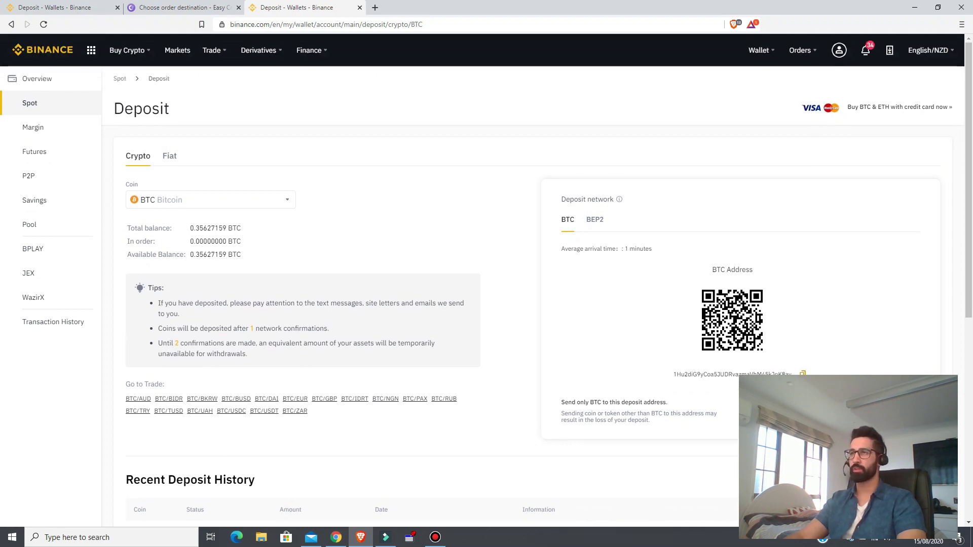
Return to the Easy Crypto order, paste the copied wallet address as the Bitcoin delivery address, and continue to payment methods.
click(182, 7)
click(281, 411)
right_click(355, 415)
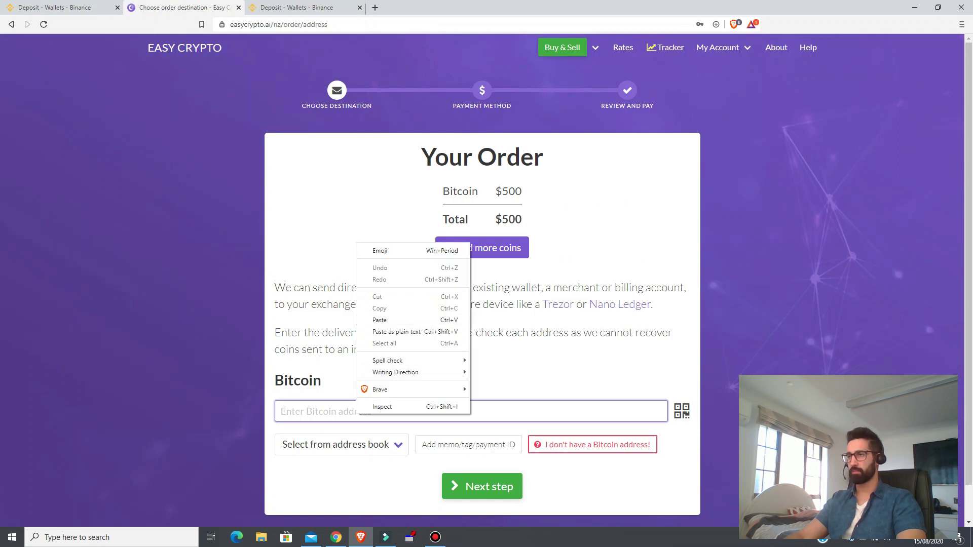
click(380, 319)
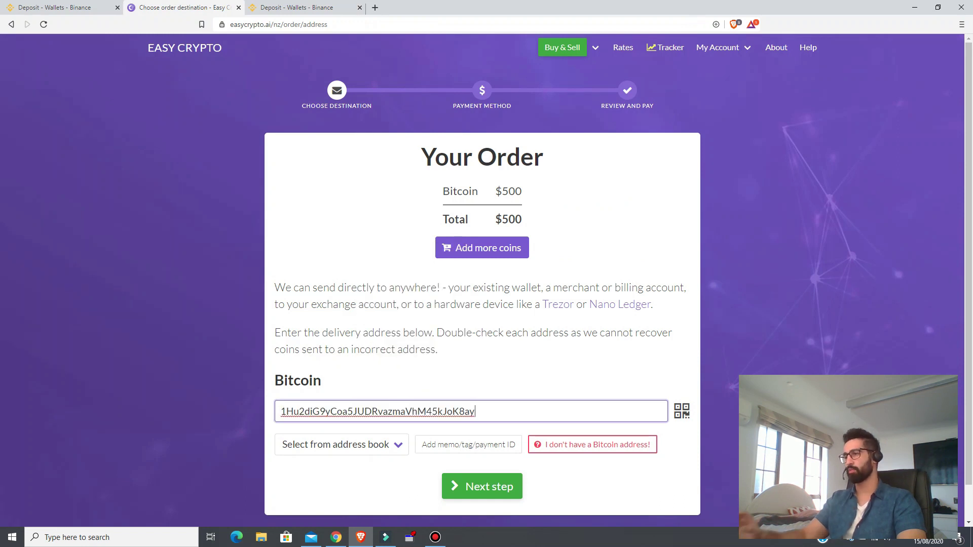
scroll(481, 304, down, 1)
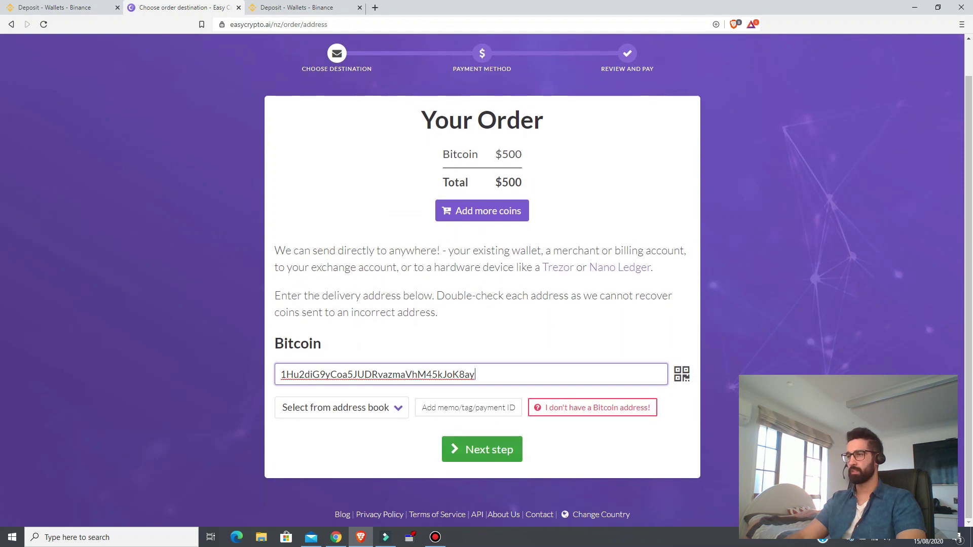
key(Return)
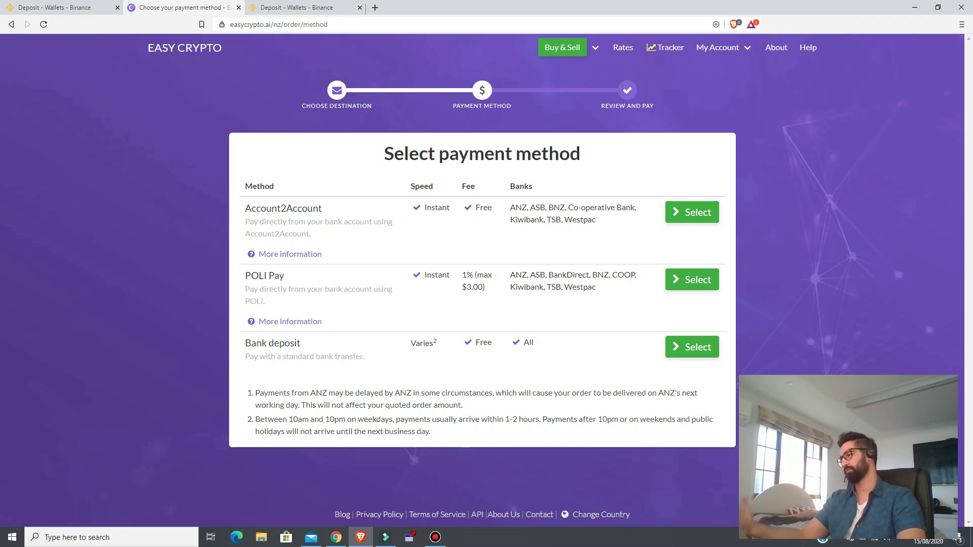
Select POLI Pay as the payment method, accept the dialog, and check the Bitcoin amount in the order review.
click(691, 279)
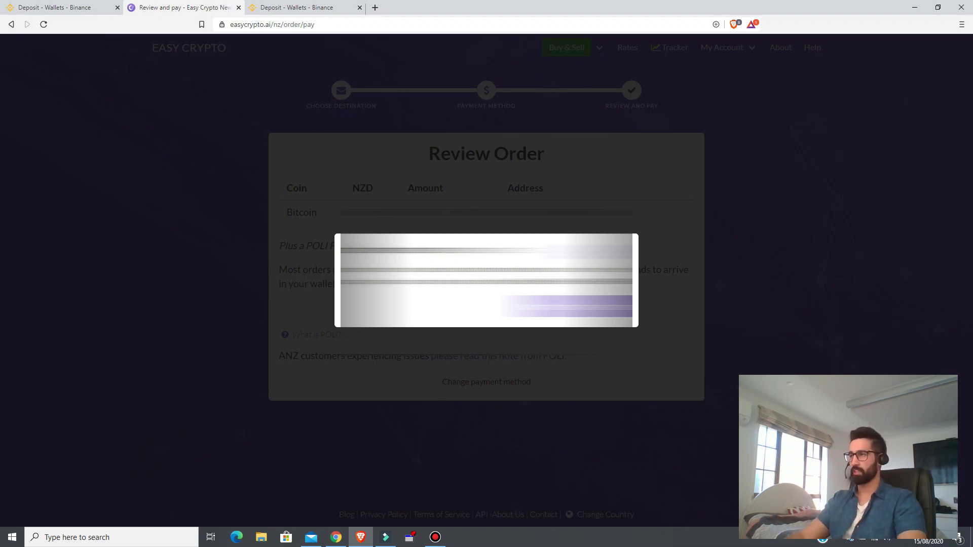
click(580, 310)
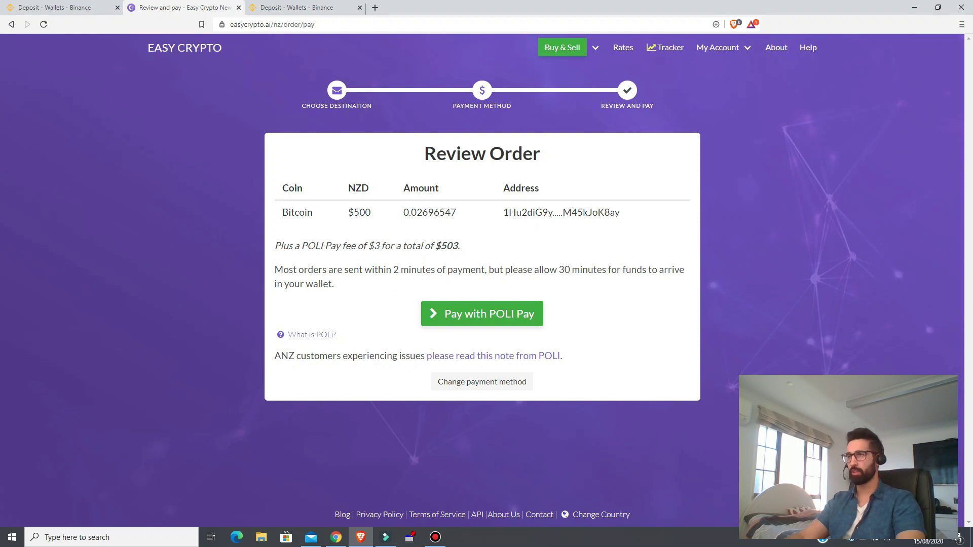
drag(404, 212, 450, 212)
click(450, 212)
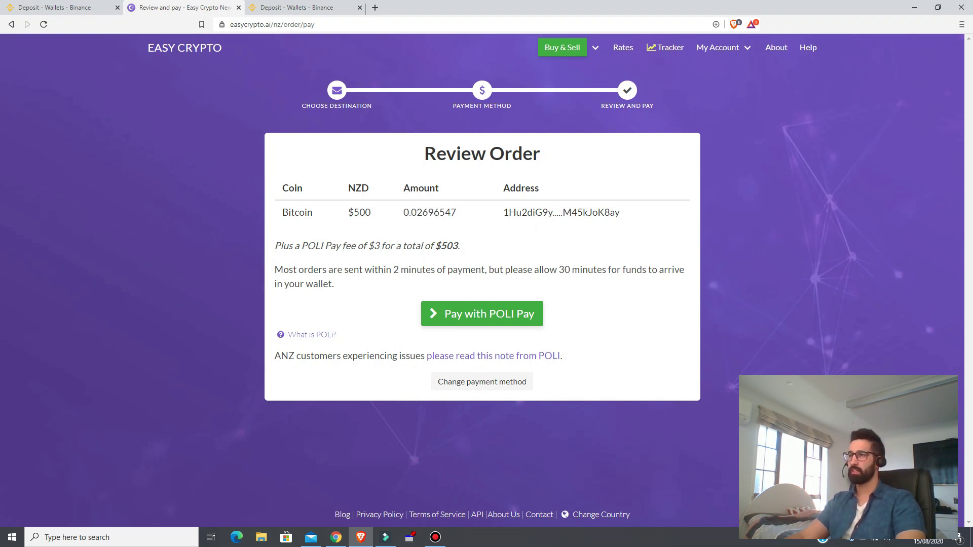
Check the delivery address in the order review, then switch to Binance and look over the Spot wallet's estimated balance.
drag(503, 212, 592, 212)
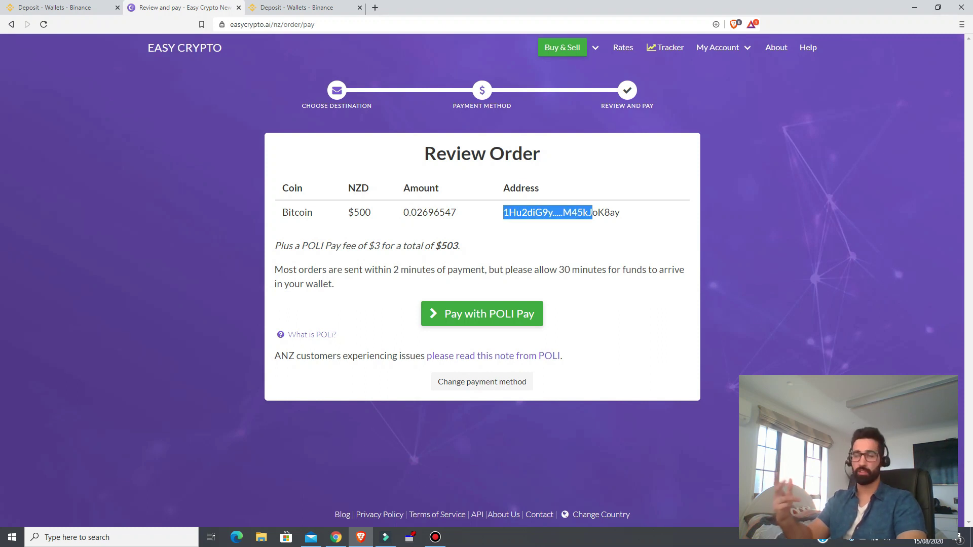
click(296, 7)
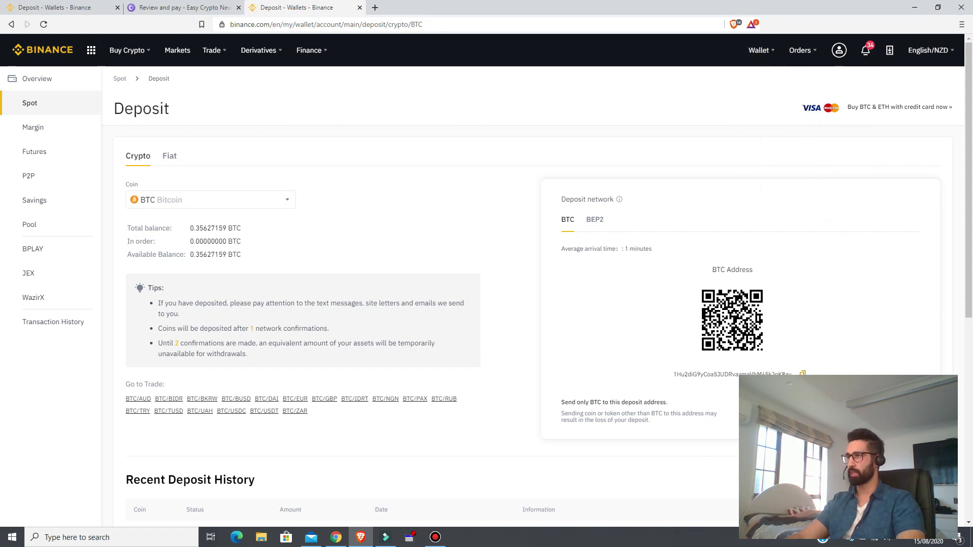
click(757, 97)
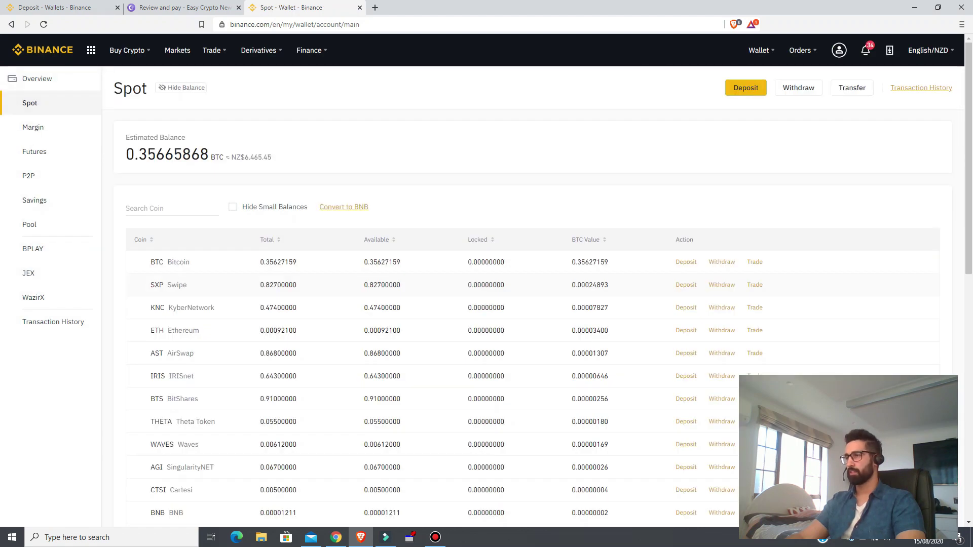
drag(231, 157, 272, 157)
click(252, 157)
click(272, 157)
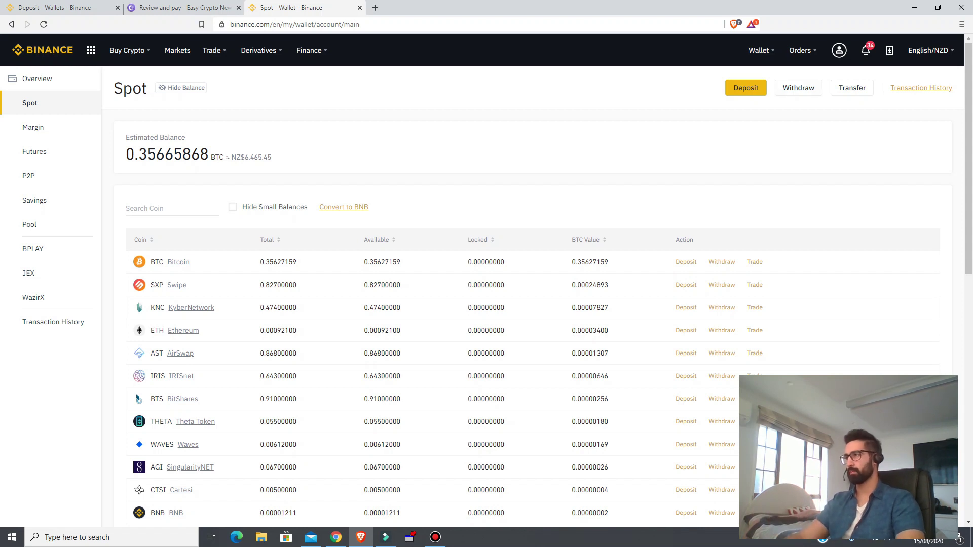
Open the Bitcoin withdrawal page from the Spot wallet and set the withdrawal amount to 0.35627159 BTC.
click(721, 262)
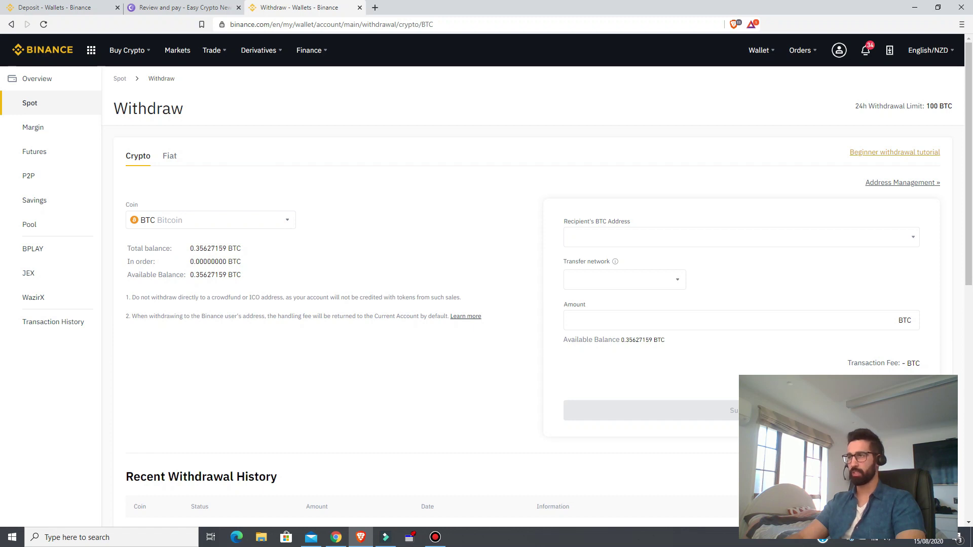
click(570, 320)
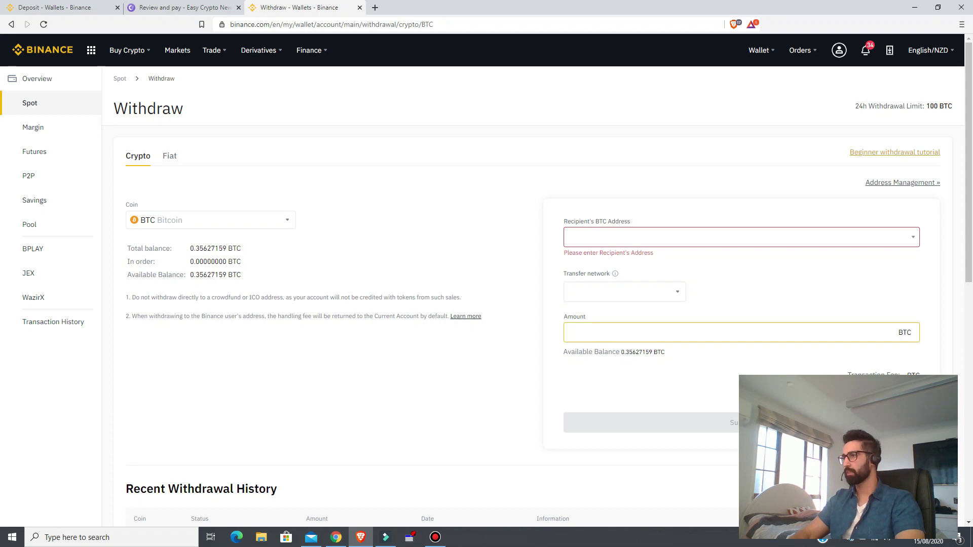
text(0.3)
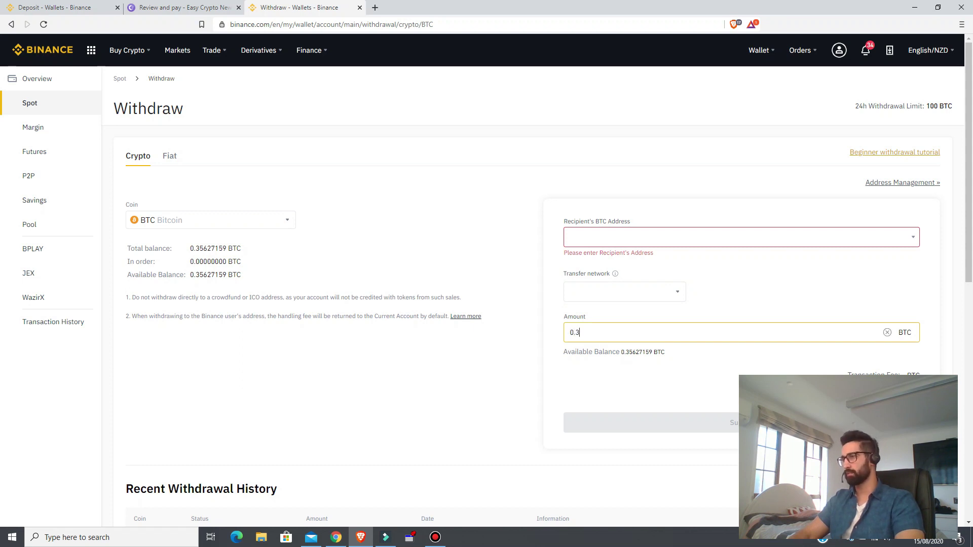
text(5627159)
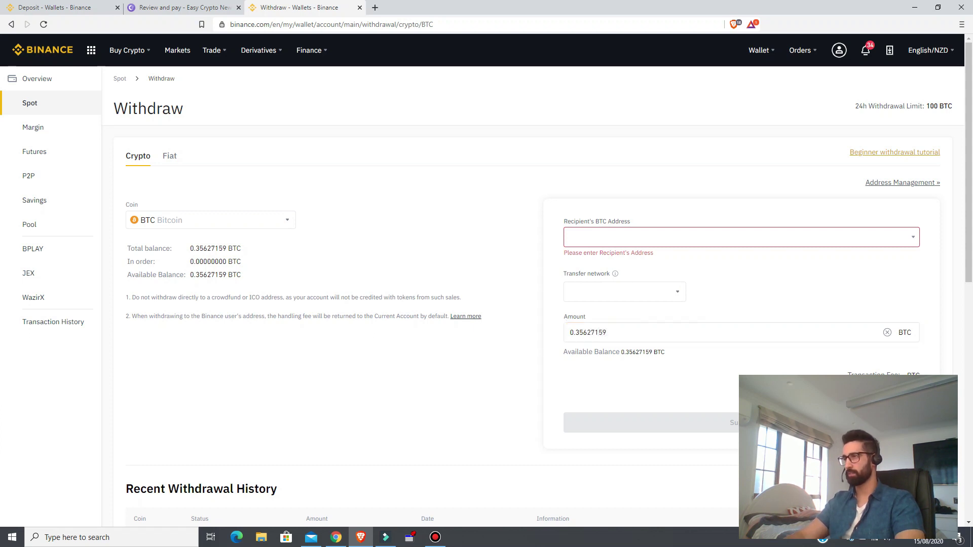
click(625, 292)
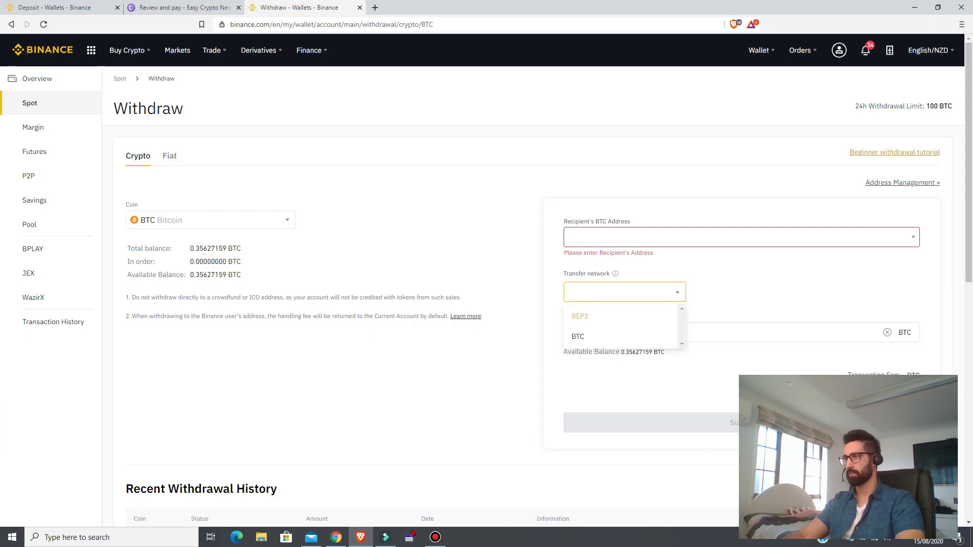
click(569, 236)
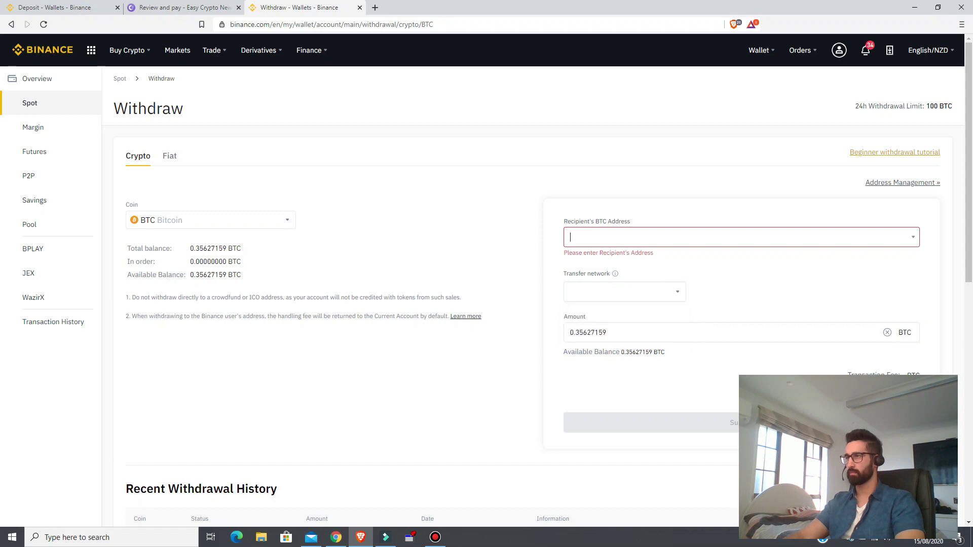
Return to Easy Crypto and back out of the pending Bitcoin purchase, past its review, payment method and destination pages.
click(188, 7)
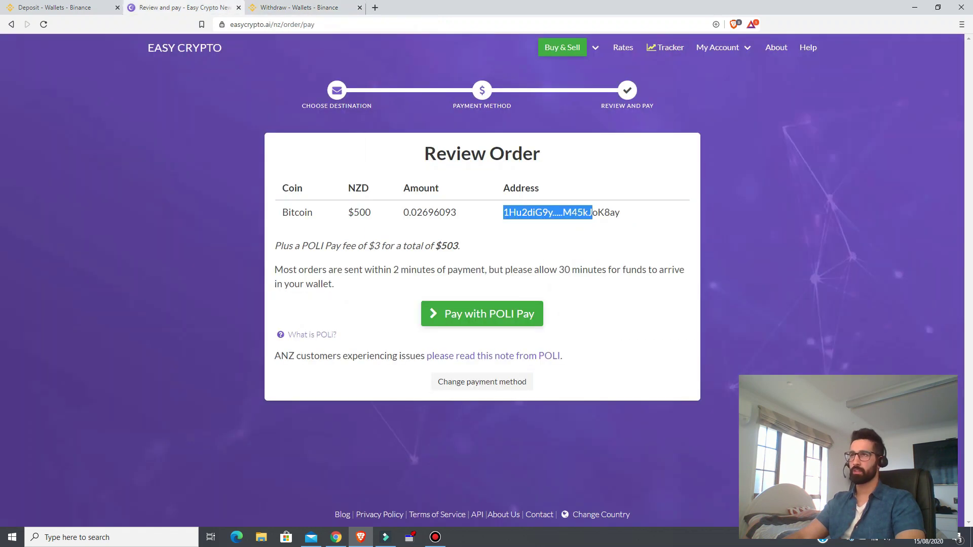
click(547, 212)
mouse_move(562, 47)
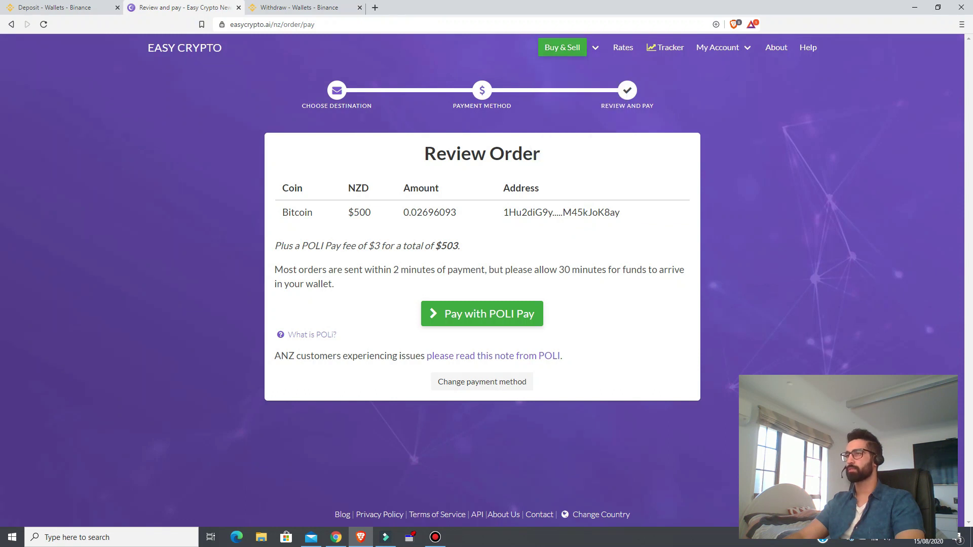
mouse_move(719, 47)
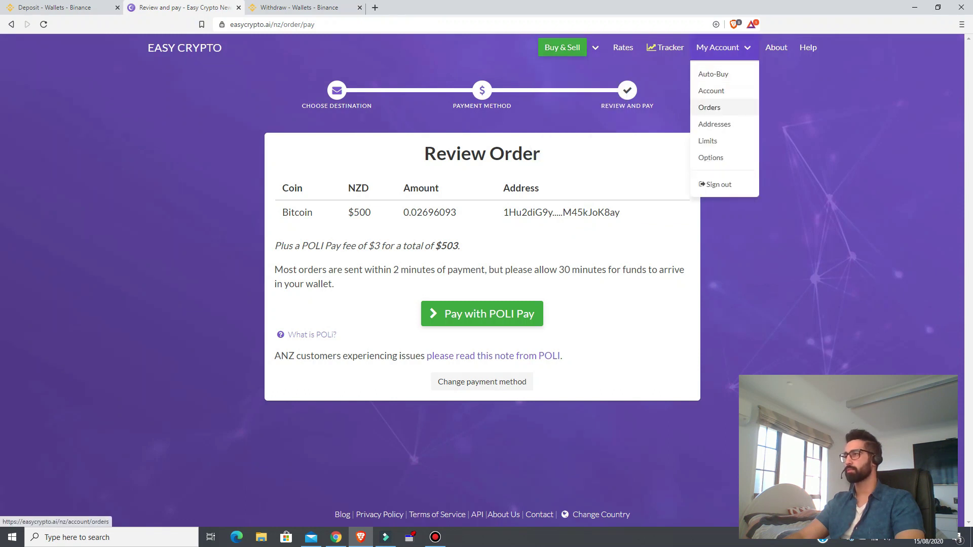
click(708, 106)
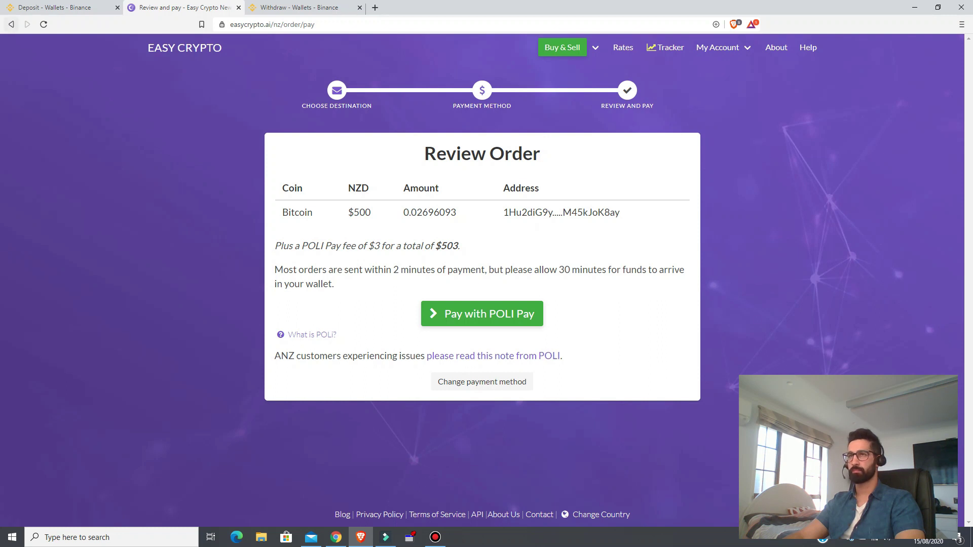
click(11, 24)
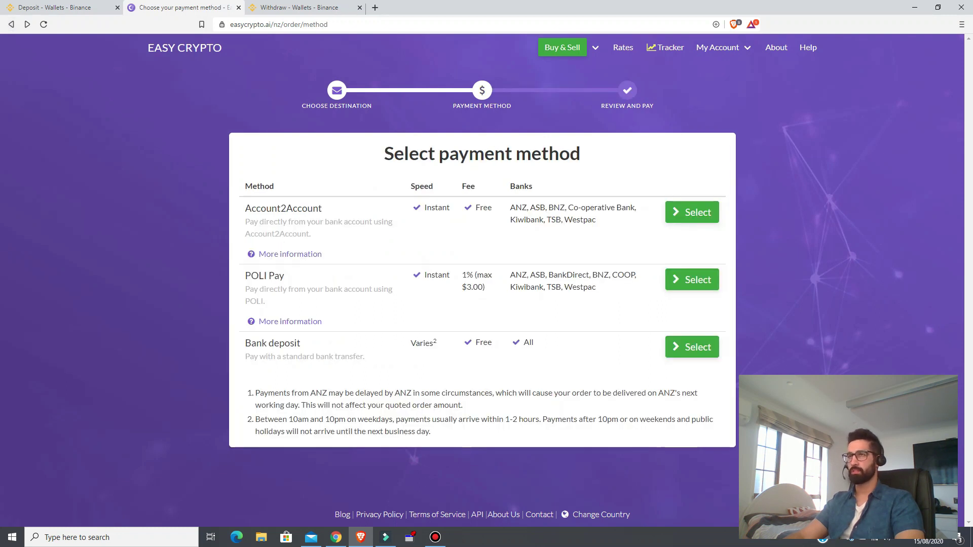
click(11, 24)
click(11, 24)
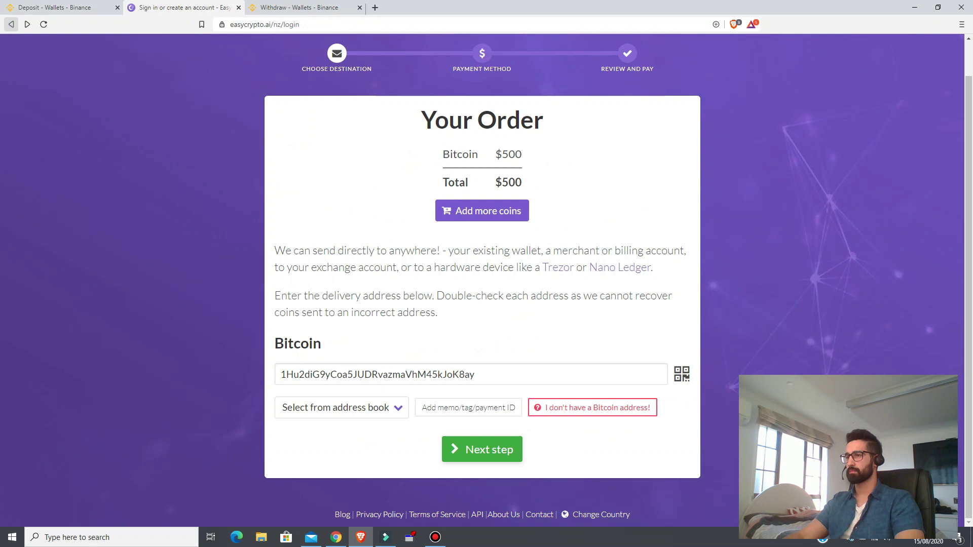
Open the instant buy and sell form and reverse its direction to sell Bitcoin for New Zealand dollars.
mouse_move(562, 47)
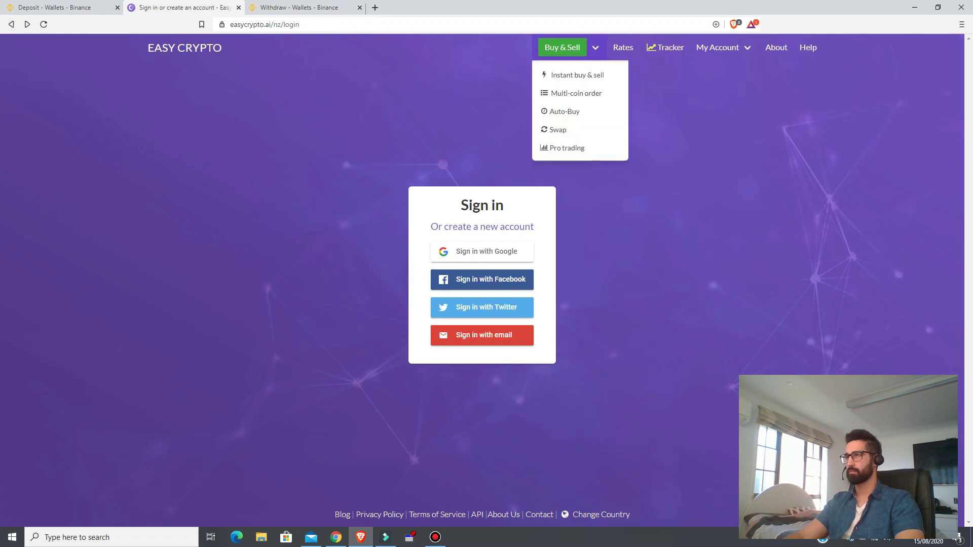
click(577, 74)
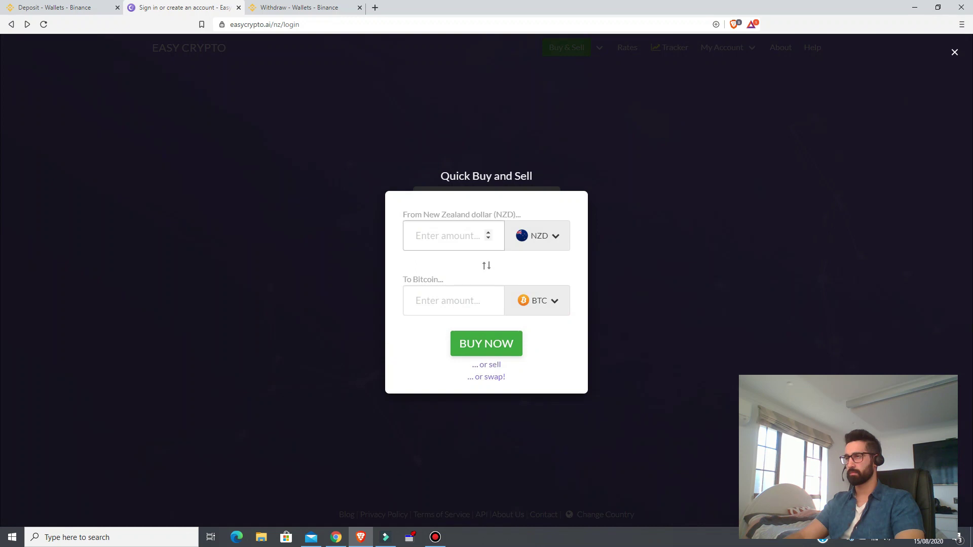
click(446, 235)
click(486, 265)
click(446, 235)
Copy the withdrawal amount from Binance, paste 0.35627159 as the Bitcoin amount to sell on Easy Crypto, and submit the sale.
click(302, 7)
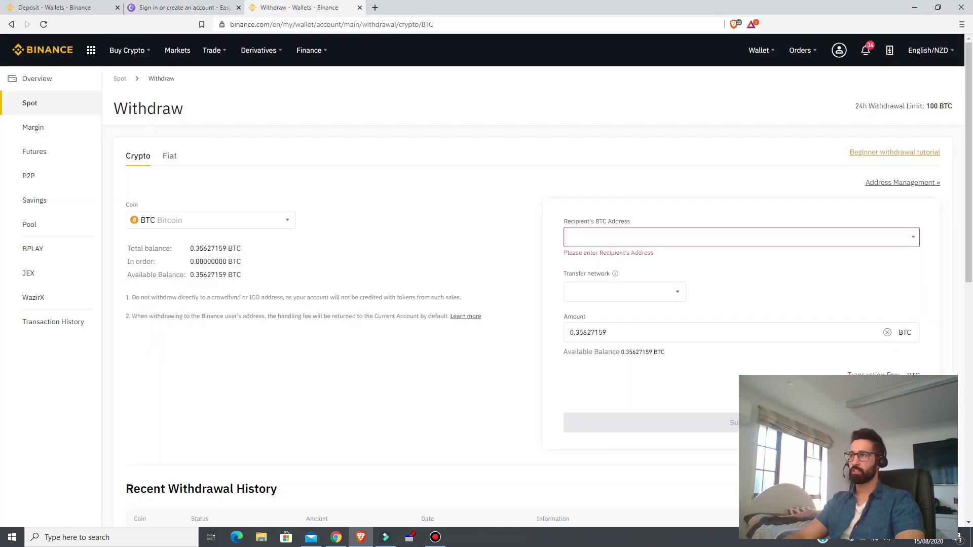
key(ctrl+shift+Tab)
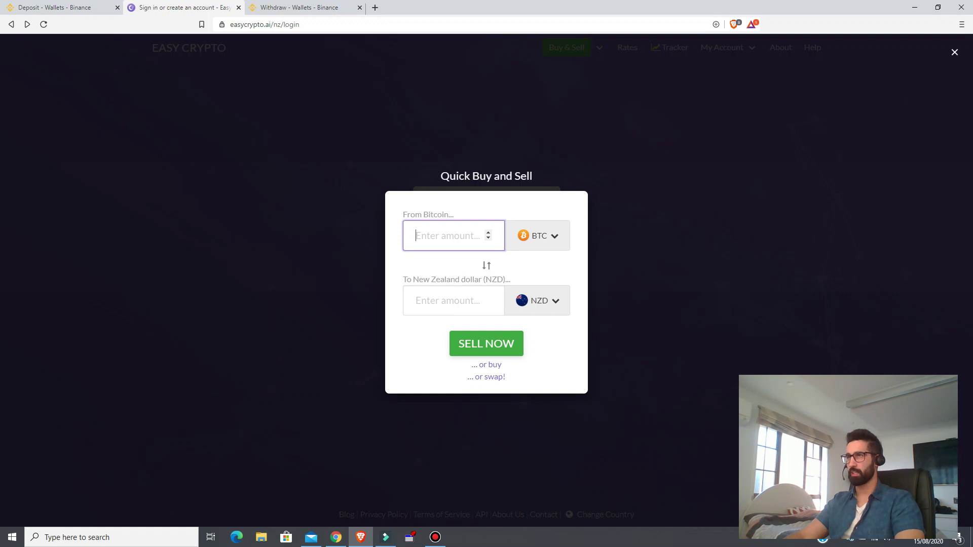
key(ctrl+Tab)
key(ctrl+a)
key(ctrl+c)
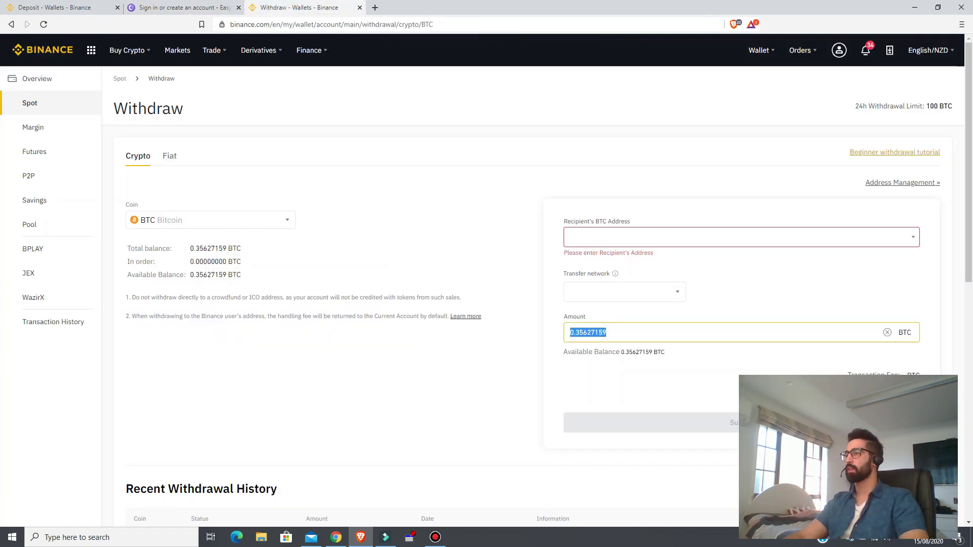
key(ctrl+shift+Tab)
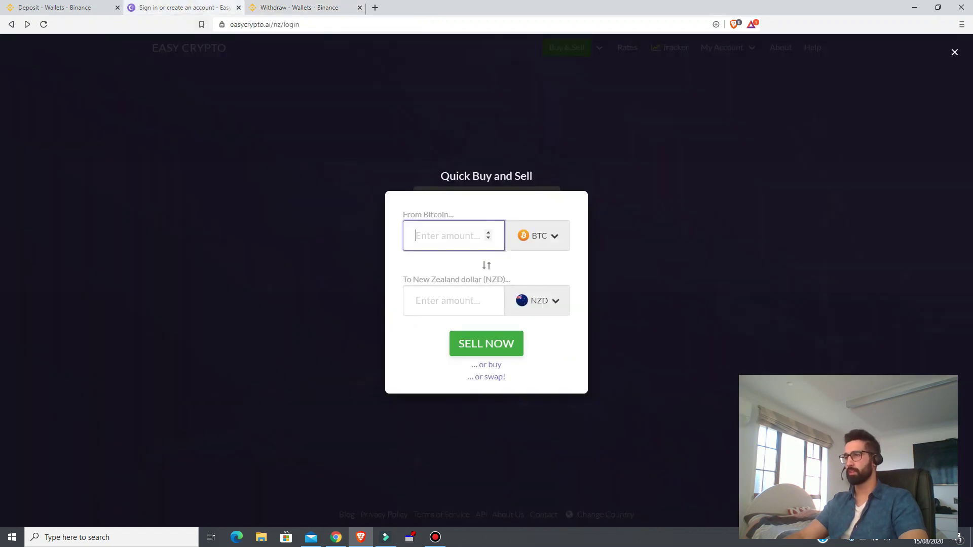
key(ctrl+v)
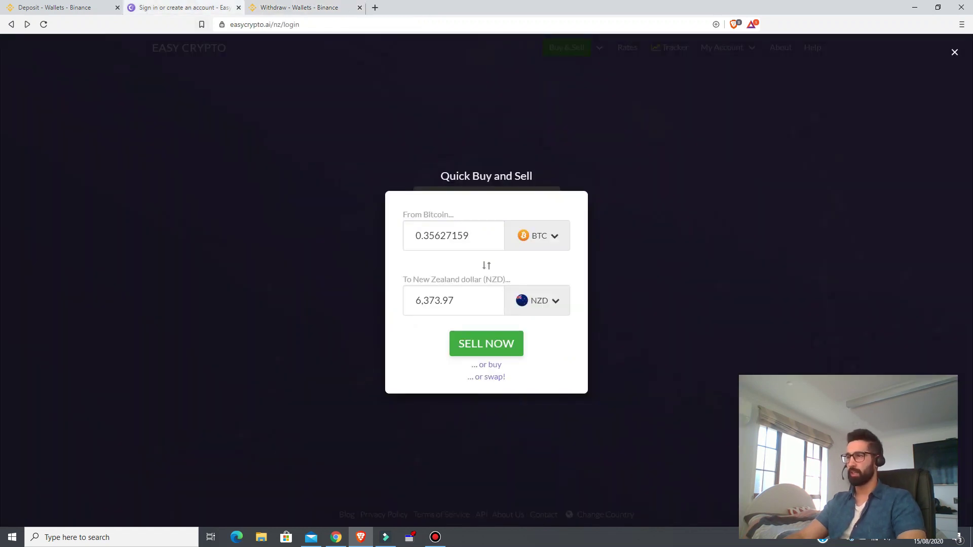
key(Return)
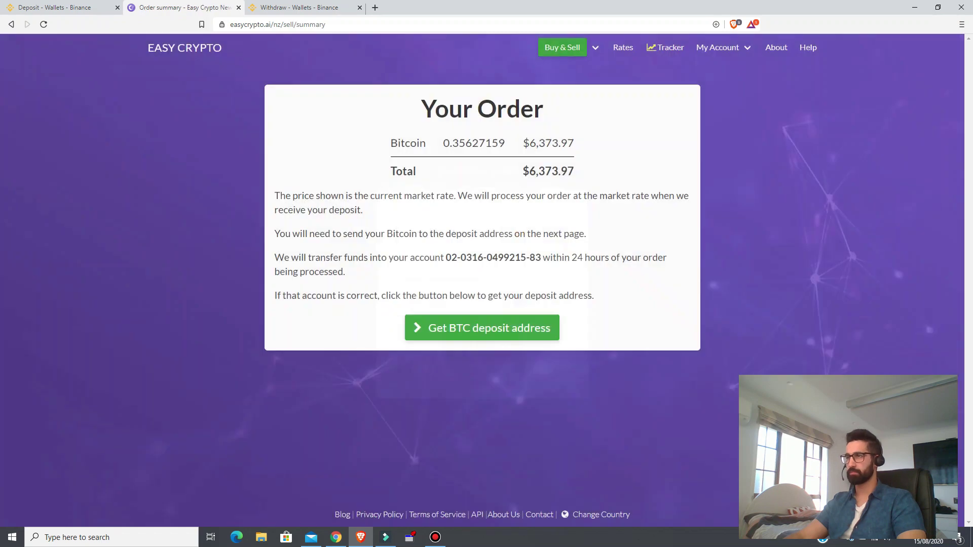
Read the market rate note in the sell order summary and request the BTC deposit address.
drag(286, 196, 405, 197)
click(404, 196)
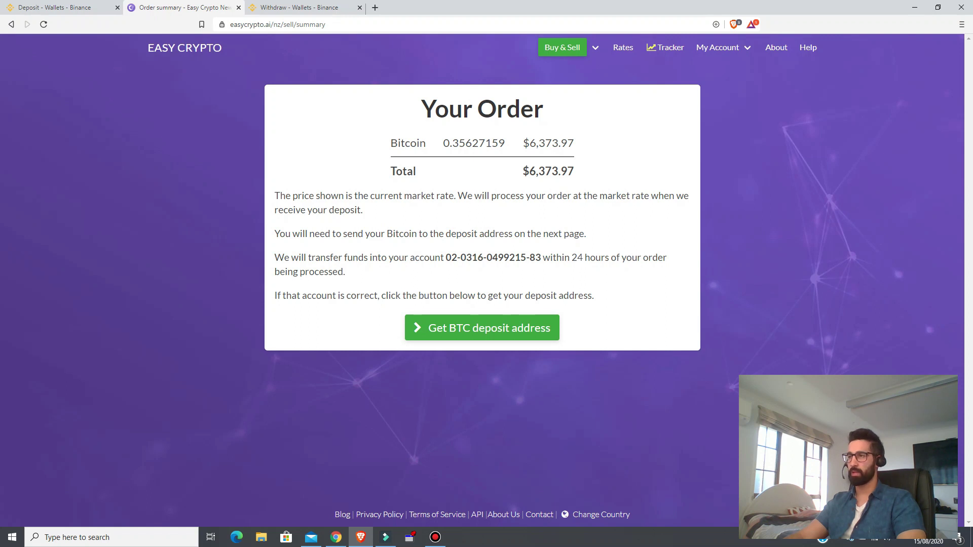
click(490, 332)
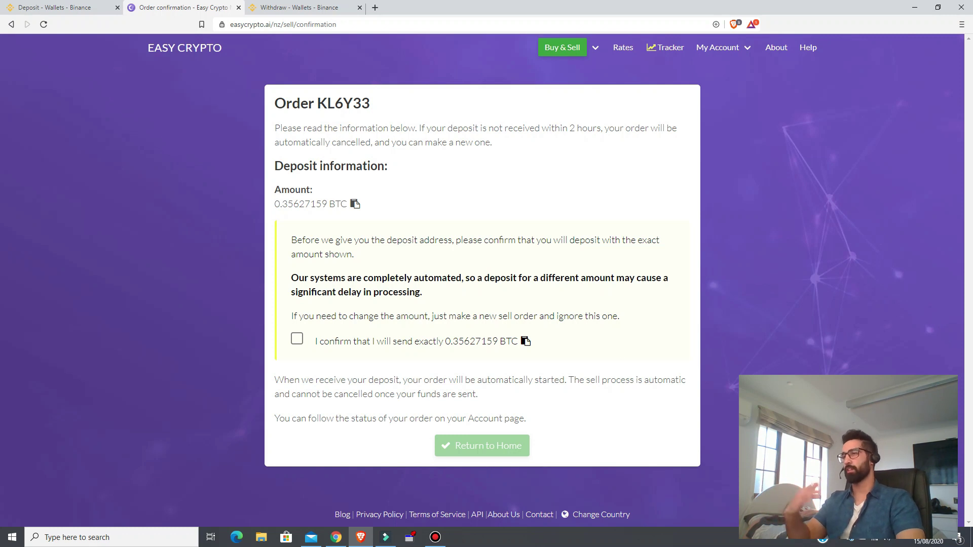
Confirm that exactly 0.35627159 BTC will be sent for the sell order, and copy Easy Crypto's Bitcoin deposit address.
key(ctrl+Tab)
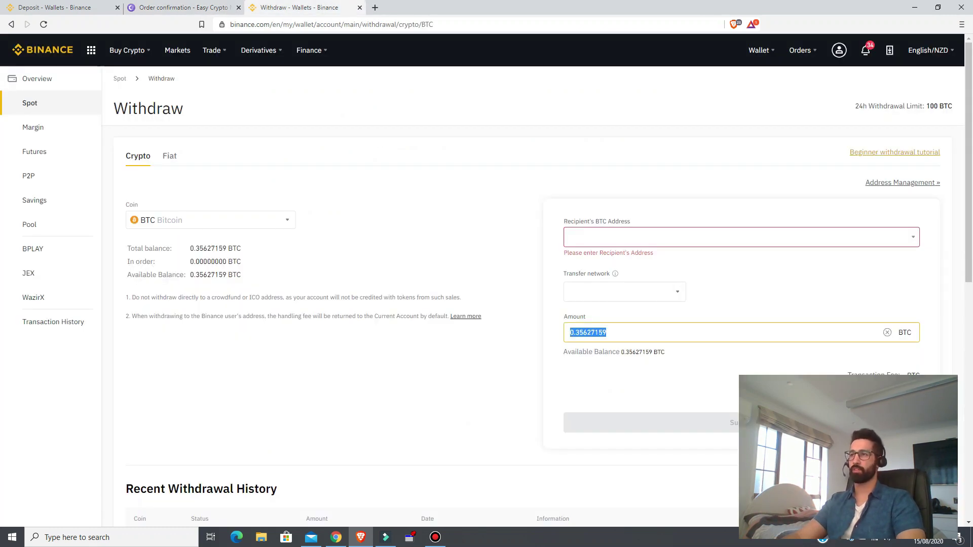
key(ctrl+shift+Tab)
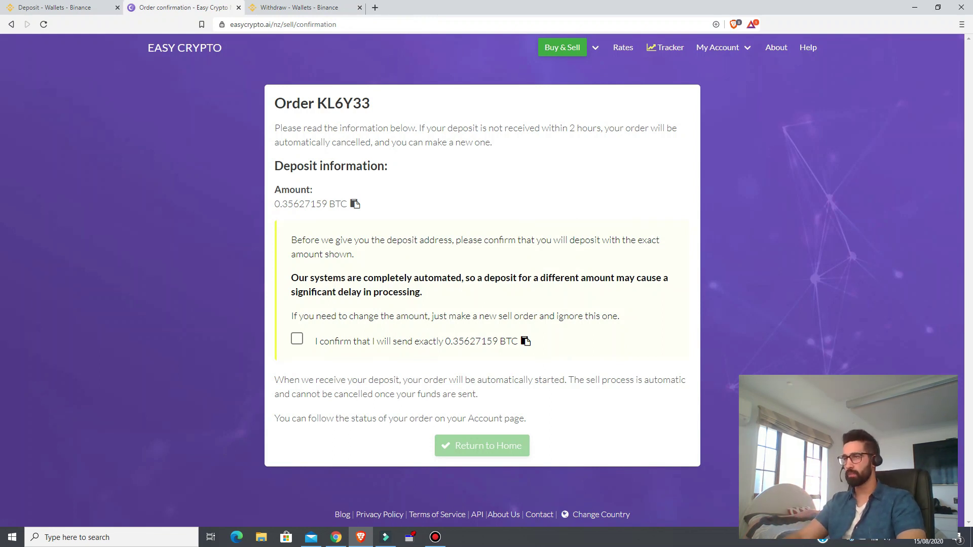
click(296, 338)
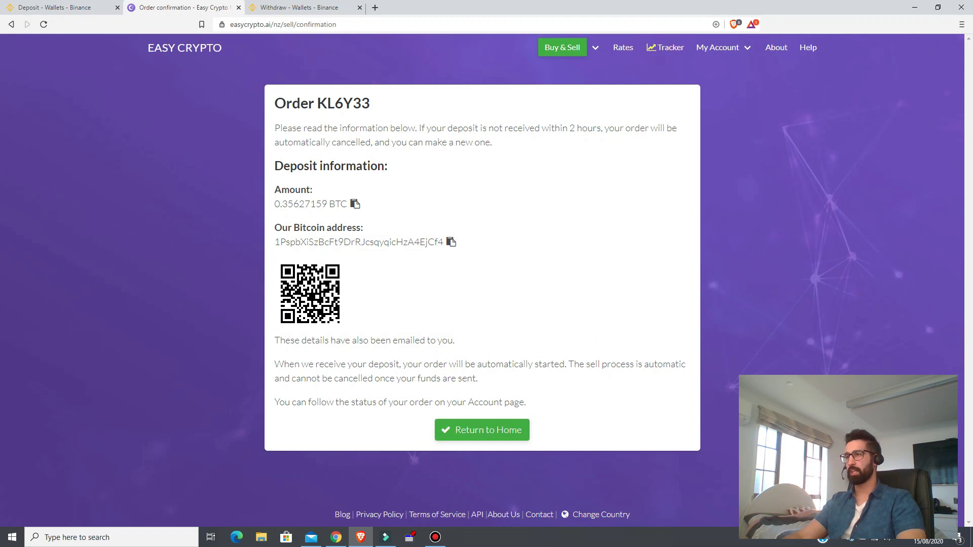
click(451, 242)
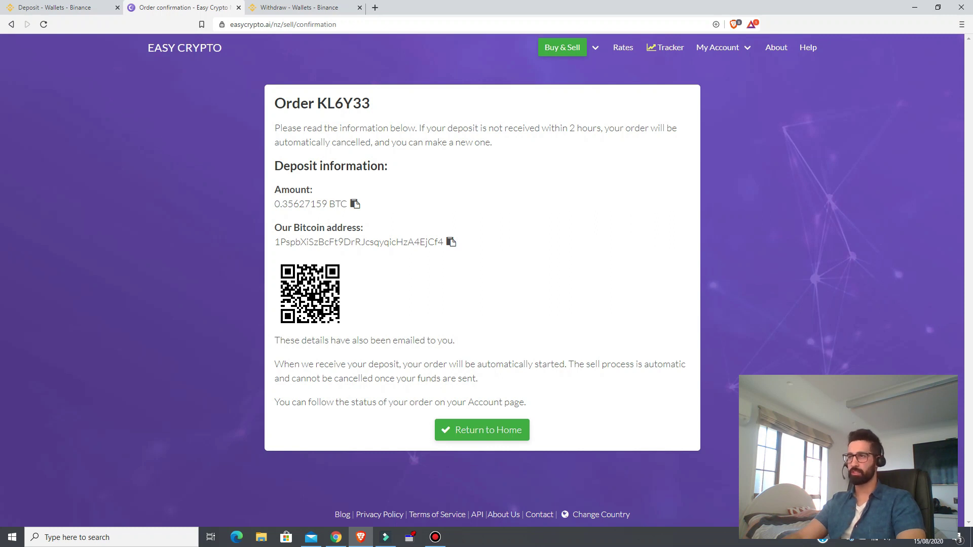
Paste Easy Crypto's Bitcoin address as the recipient on Binance's withdrawal form and choose BTC as the transfer network.
click(306, 7)
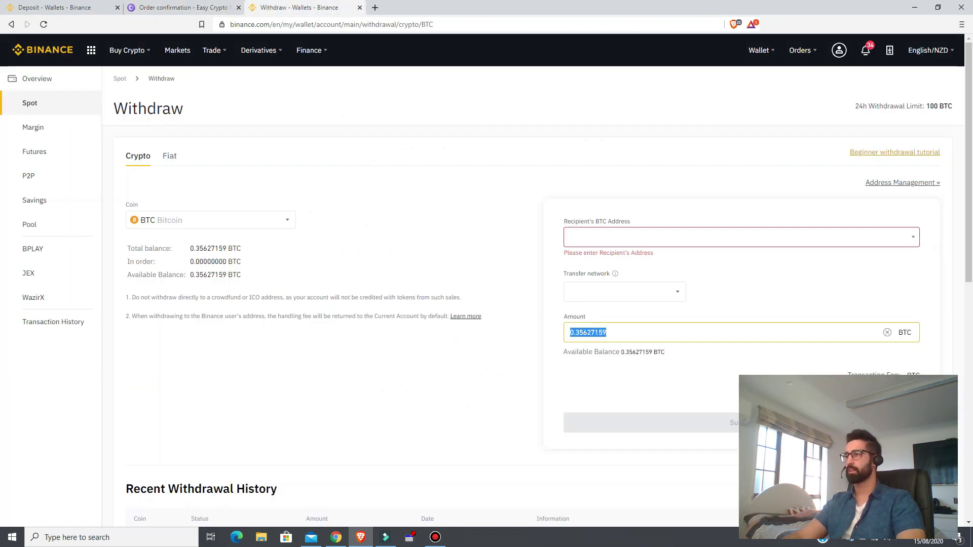
click(570, 237)
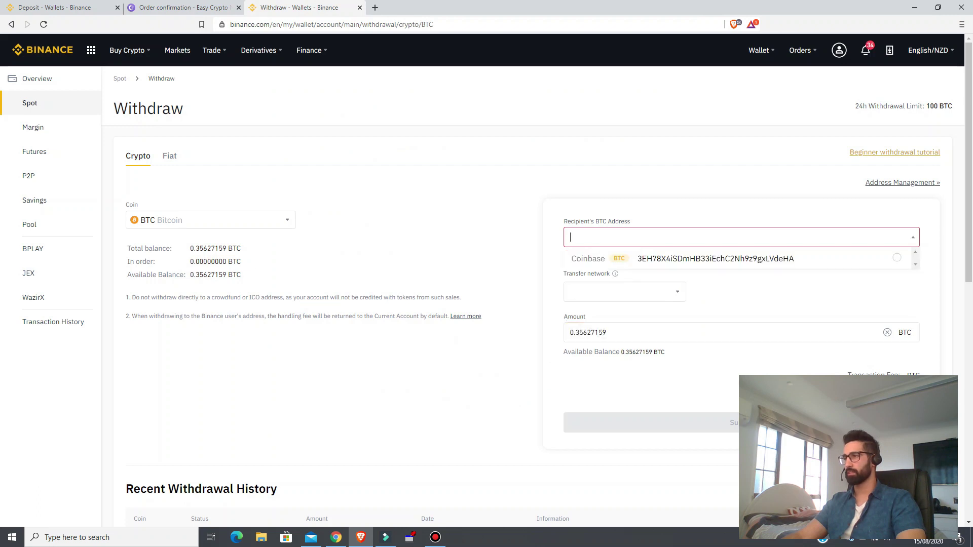
right_click(586, 240)
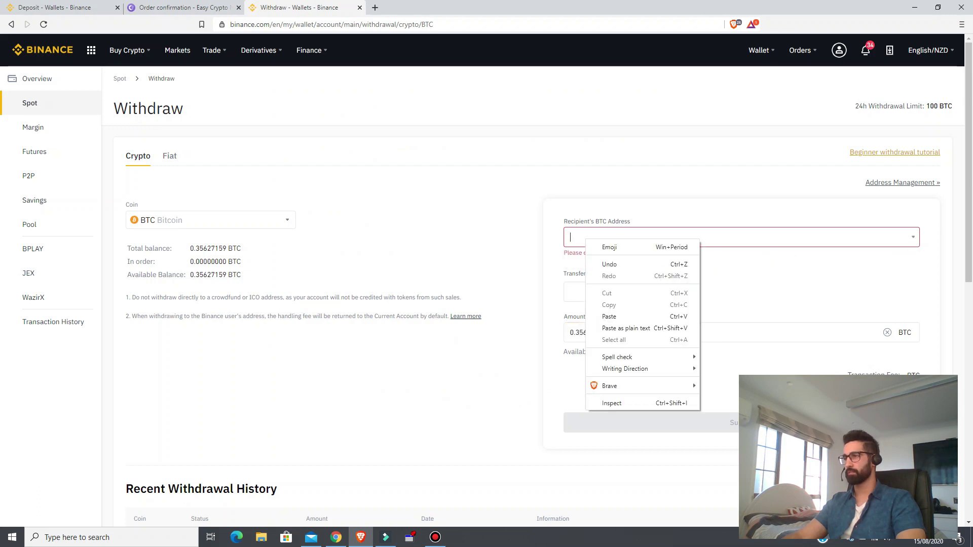
click(623, 316)
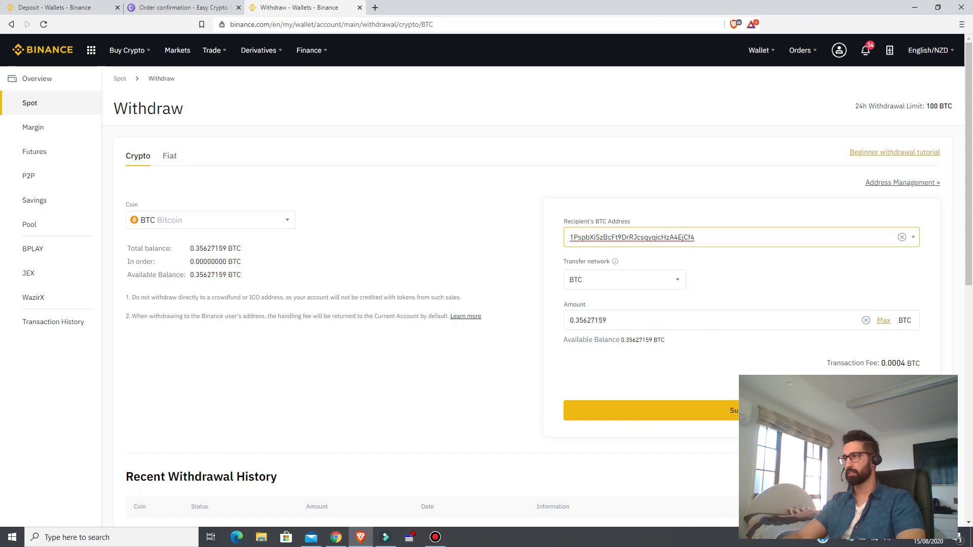
click(624, 280)
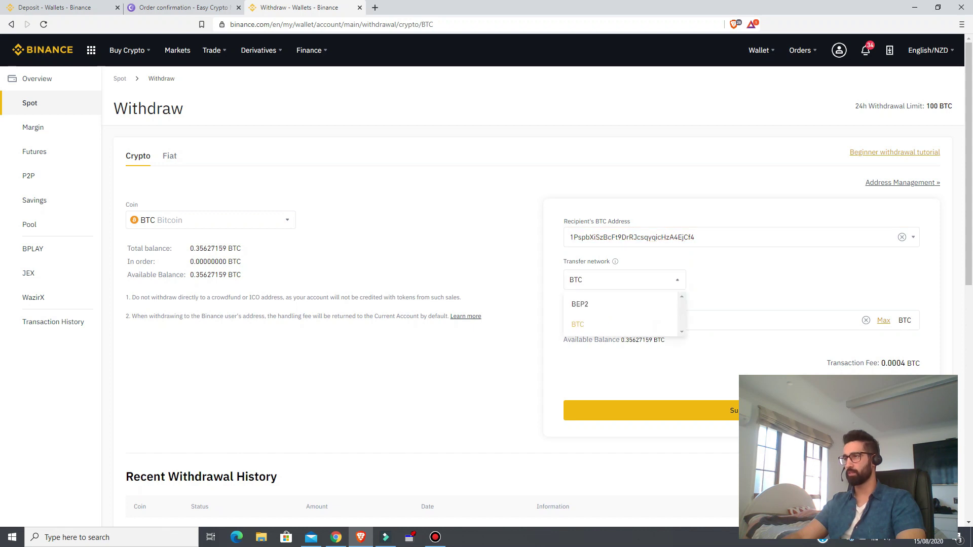
click(578, 323)
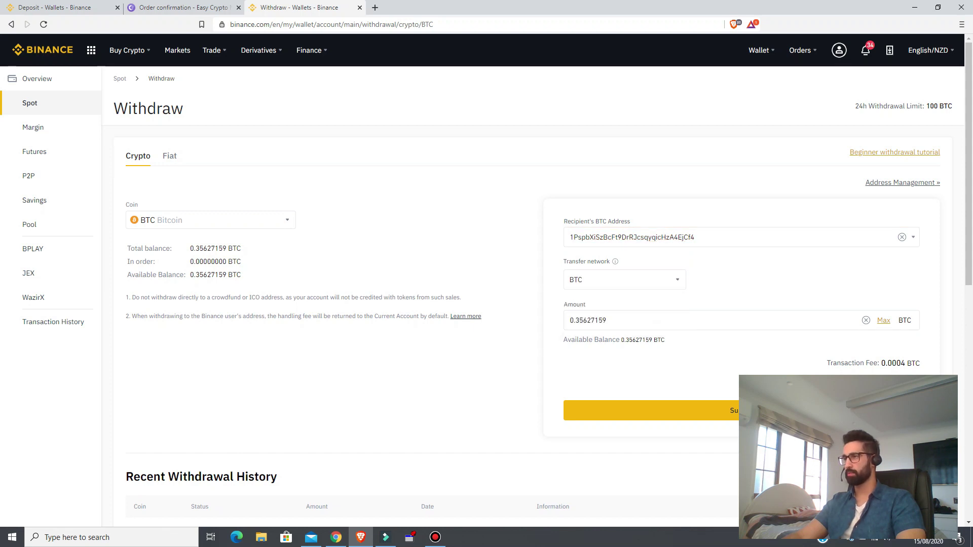
scroll(486, 284, down, 2)
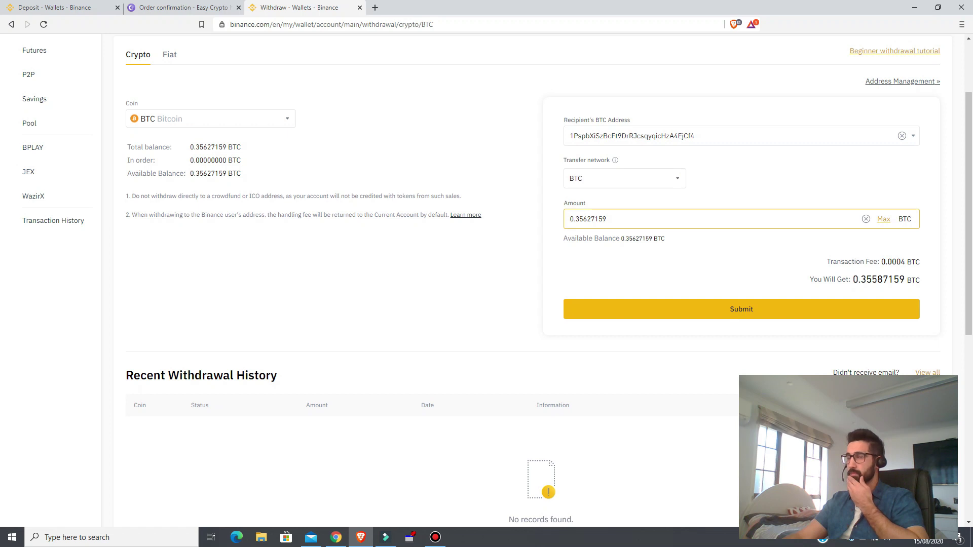
Try BEP2 as the withdrawal's transfer network, and set the network back to BTC.
click(624, 178)
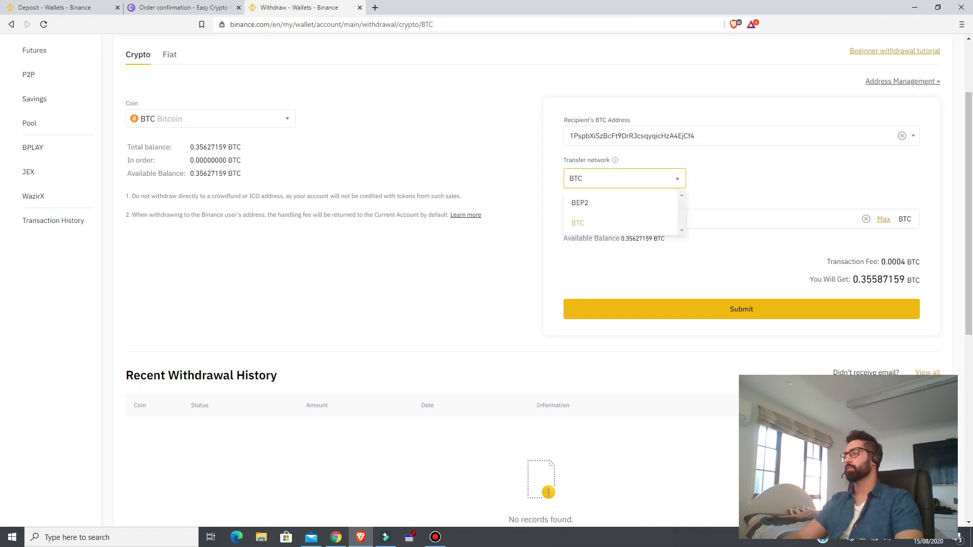
click(579, 202)
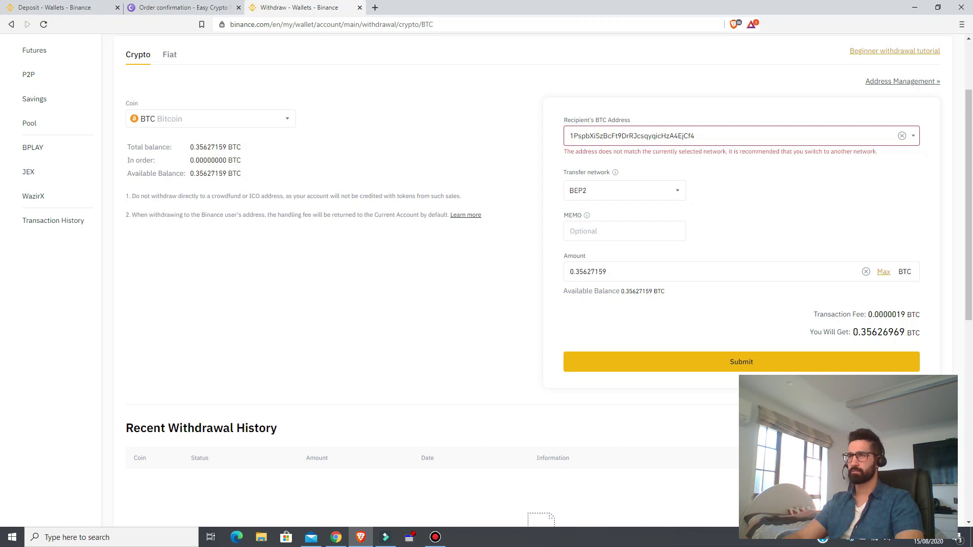
click(210, 119)
click(210, 185)
scroll(51, 202, up, 2)
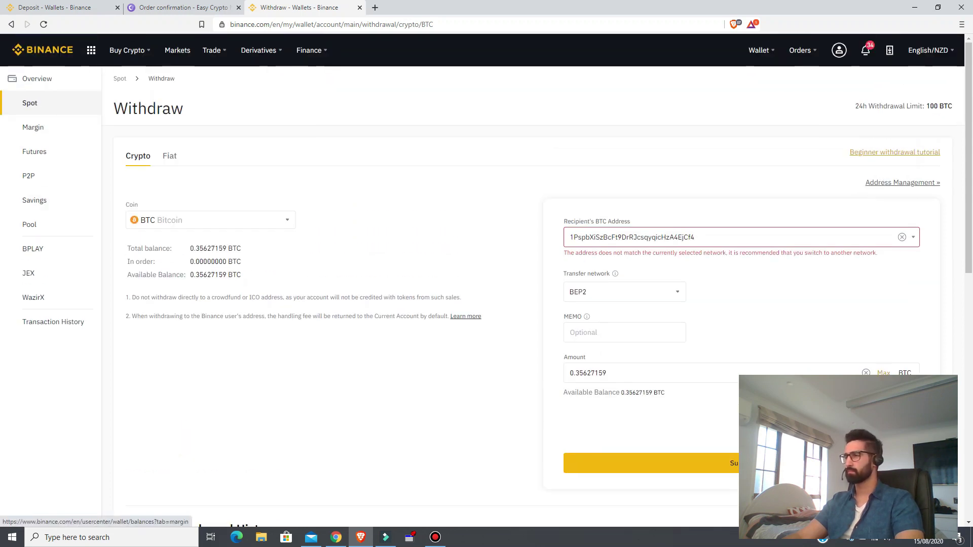
click(625, 291)
scroll(621, 337, down, 1)
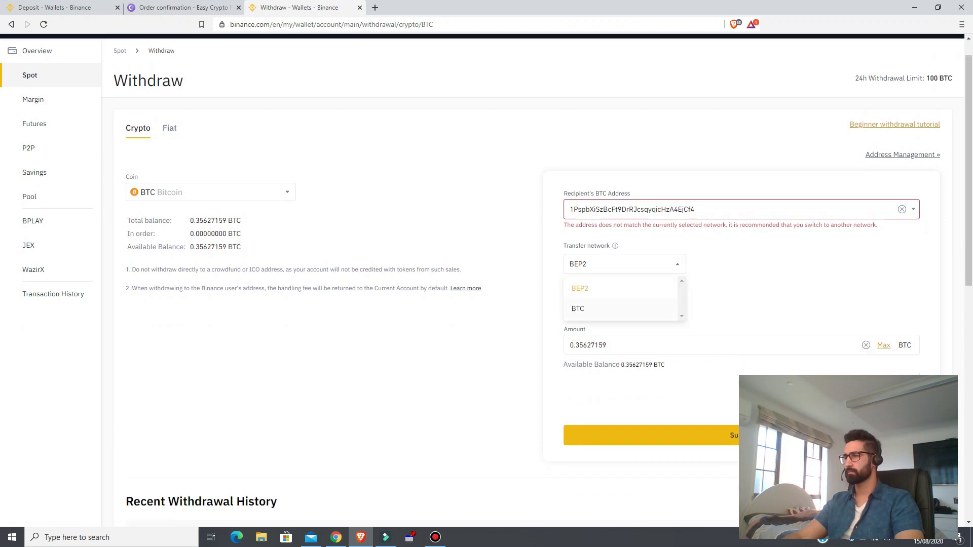
scroll(624, 304, down, 1)
click(620, 235)
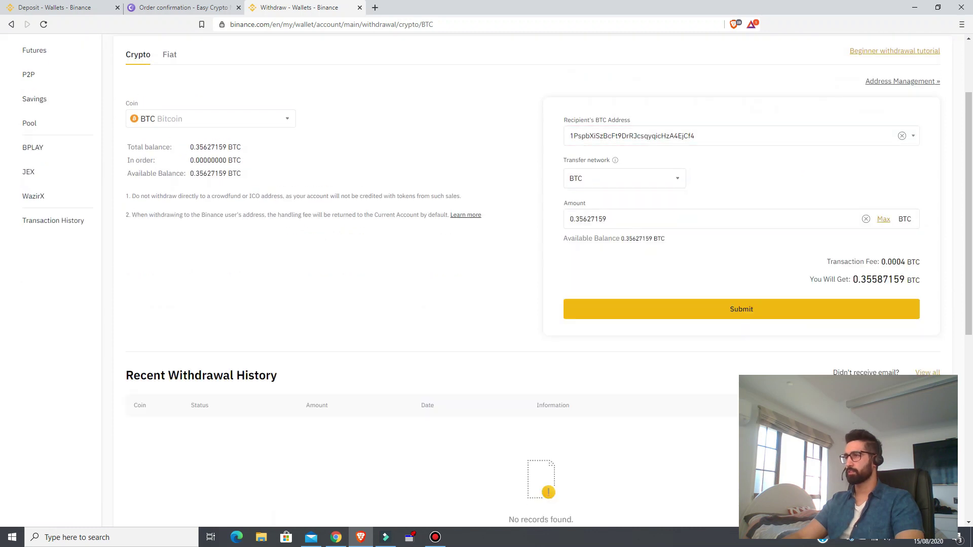
scroll(625, 235, up, 2)
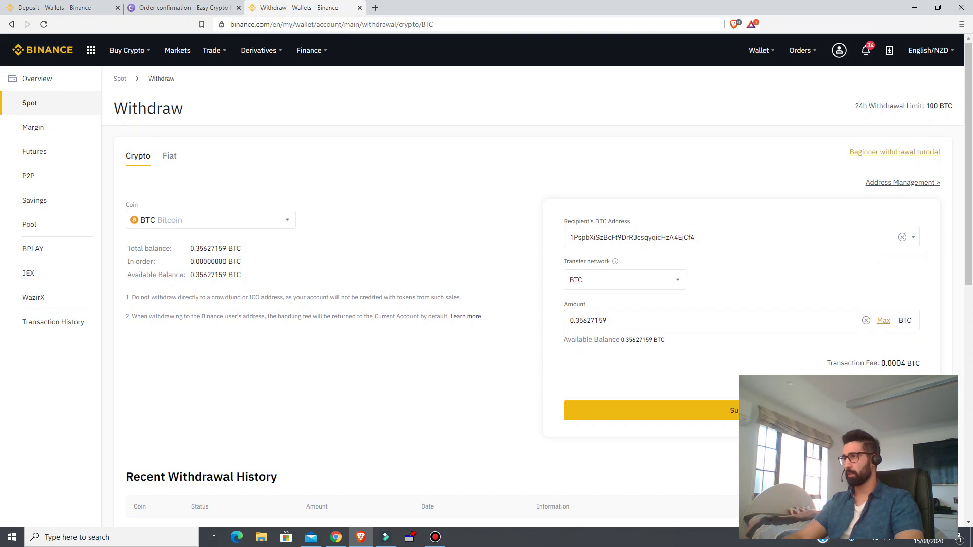
Review the Easy Crypto account details, including the bank account section, against the Binance withdrawal form.
click(185, 7)
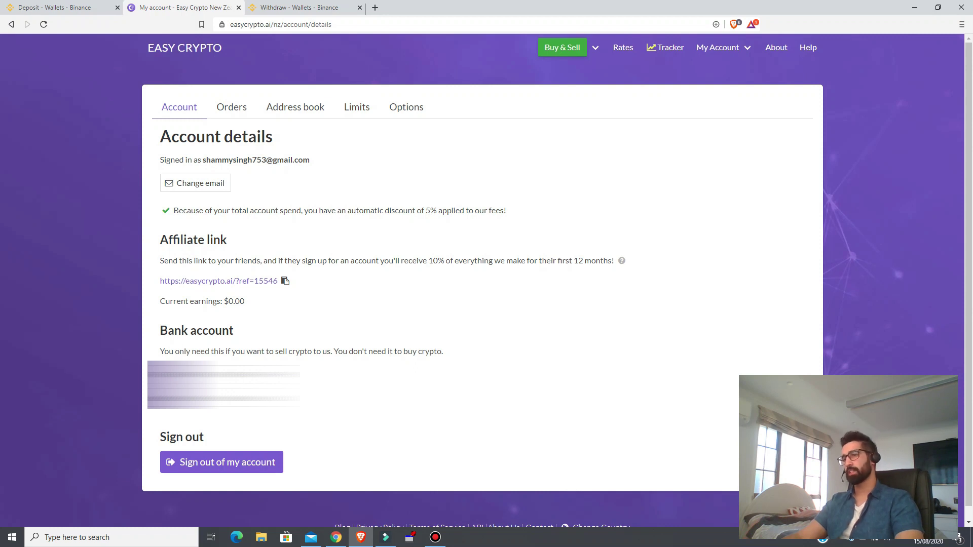
key(ctrl+Tab)
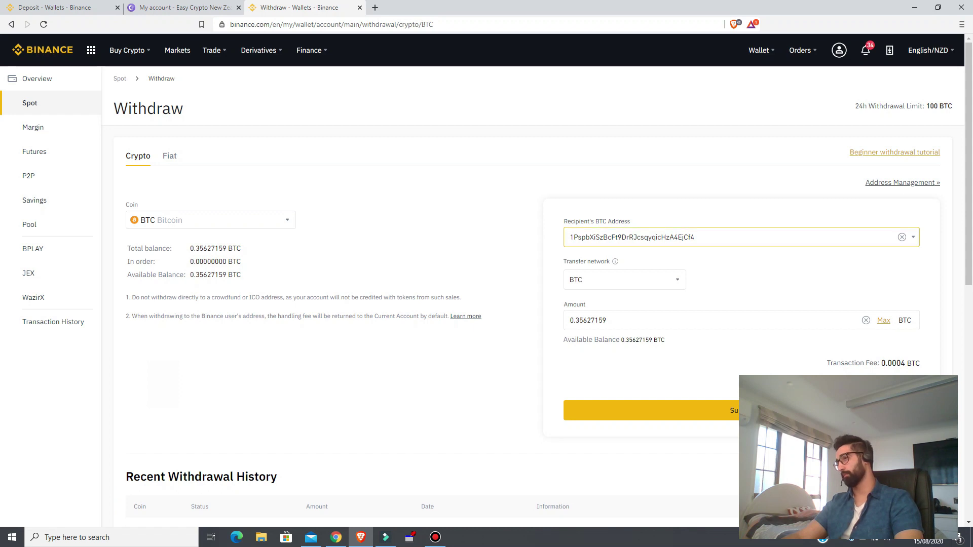
key(ctrl+shift+Tab)
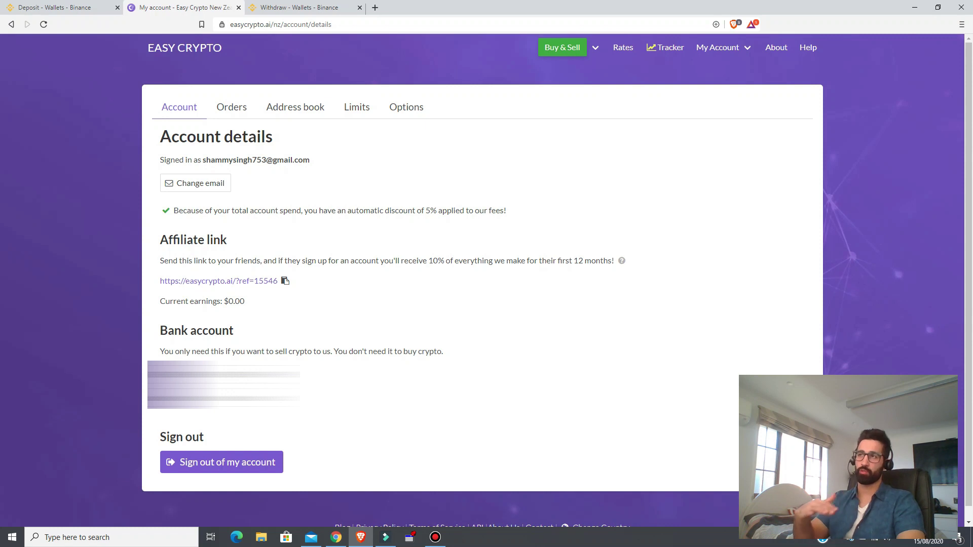
Open Binance's Advanced trading interface for BTC/USDT and switch its price chart to Trading View.
click(325, 8)
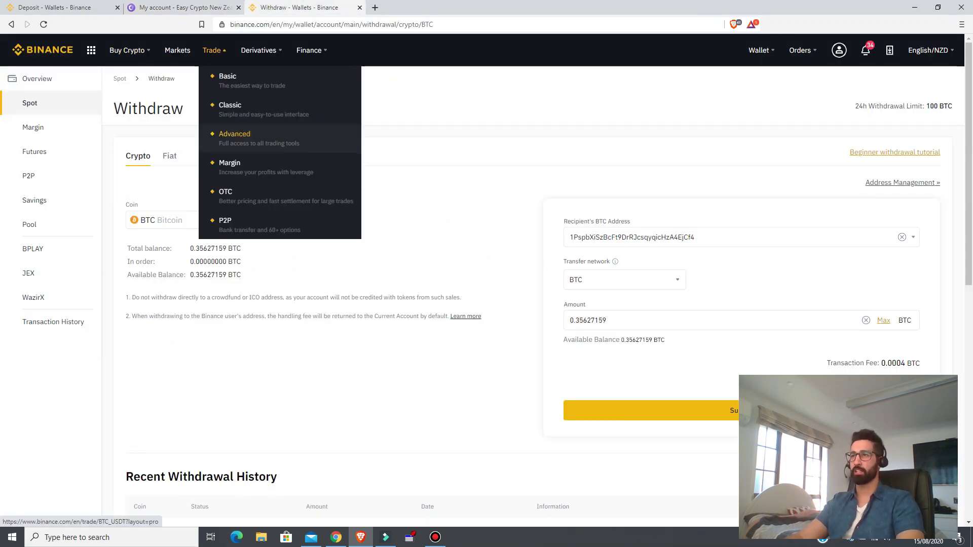
click(228, 130)
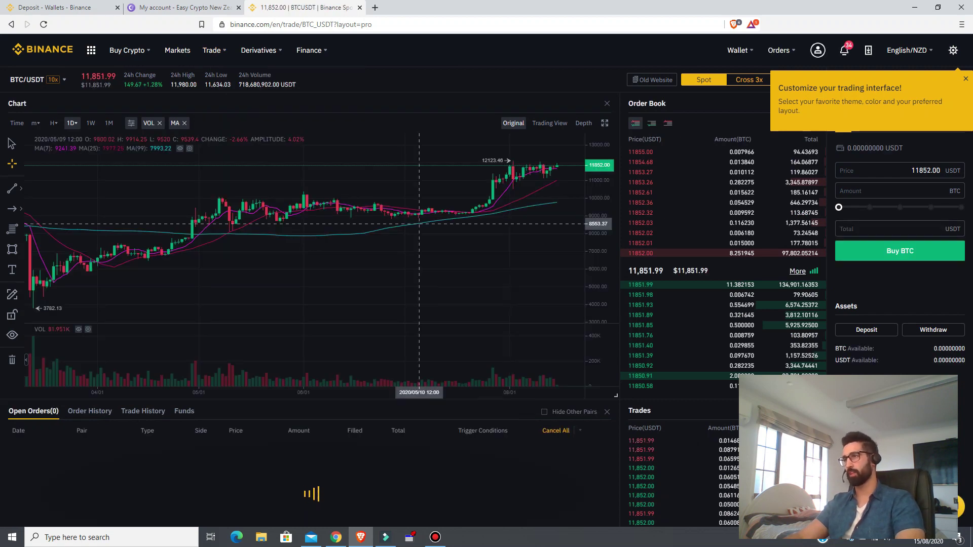
scroll(506, 210, down, 3)
scroll(446, 259, up, 5)
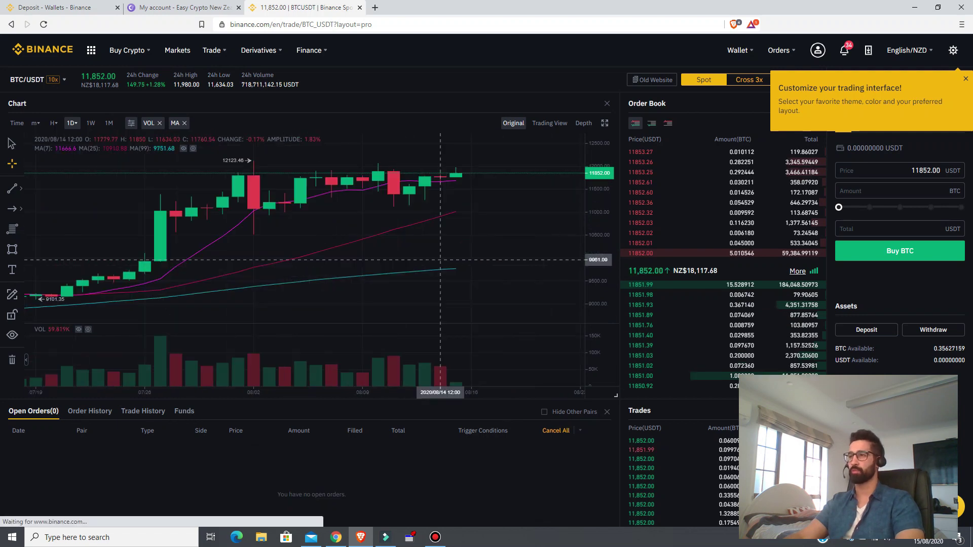
click(549, 123)
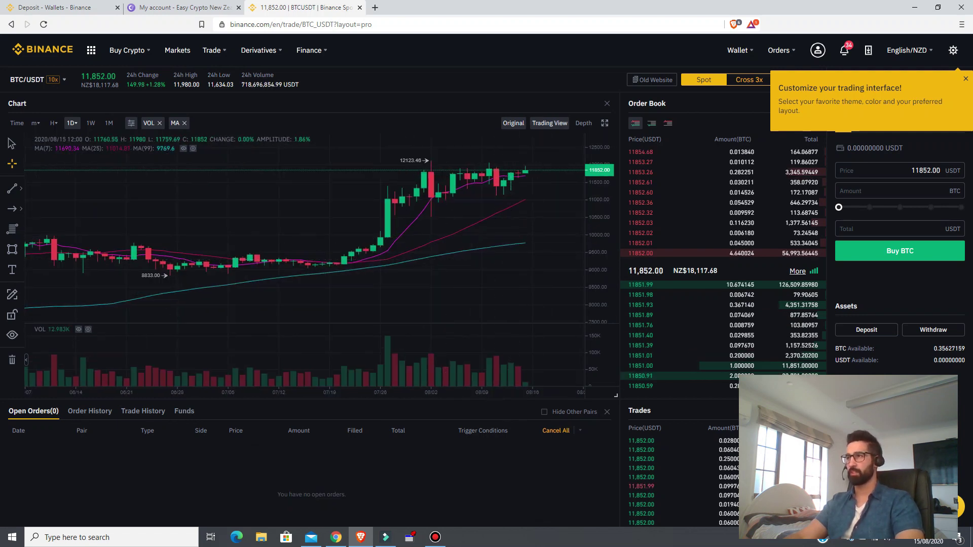
Examine the BTC/USDT daily price history from April to August on the chart.
scroll(461, 245, down, 4)
scroll(499, 240, up, 3)
drag(484, 239, 408, 258)
scroll(396, 259, up, 1)
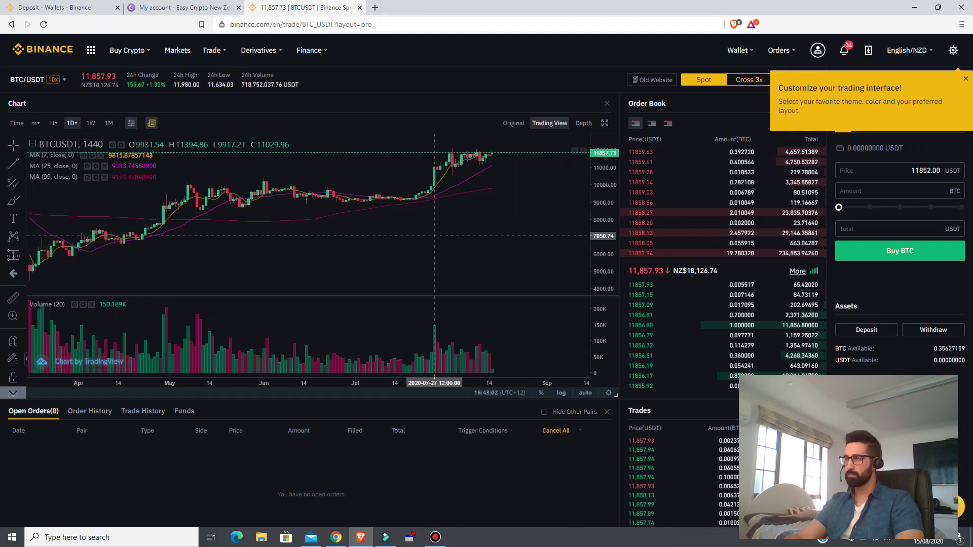
scroll(464, 229, down, 1)
scroll(464, 229, up, 1)
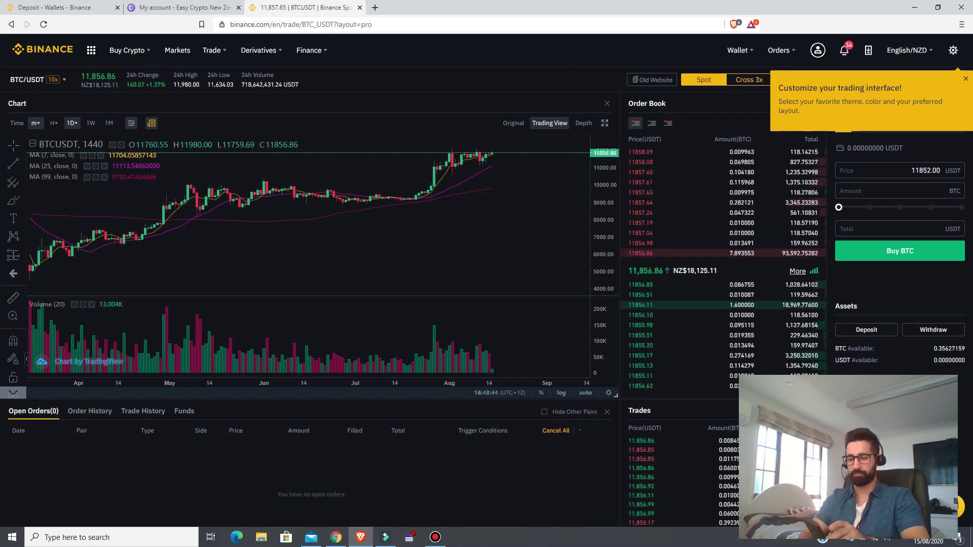
Search the BTC market pairs for crv and open the CRV/BTC trading pair.
click(37, 79)
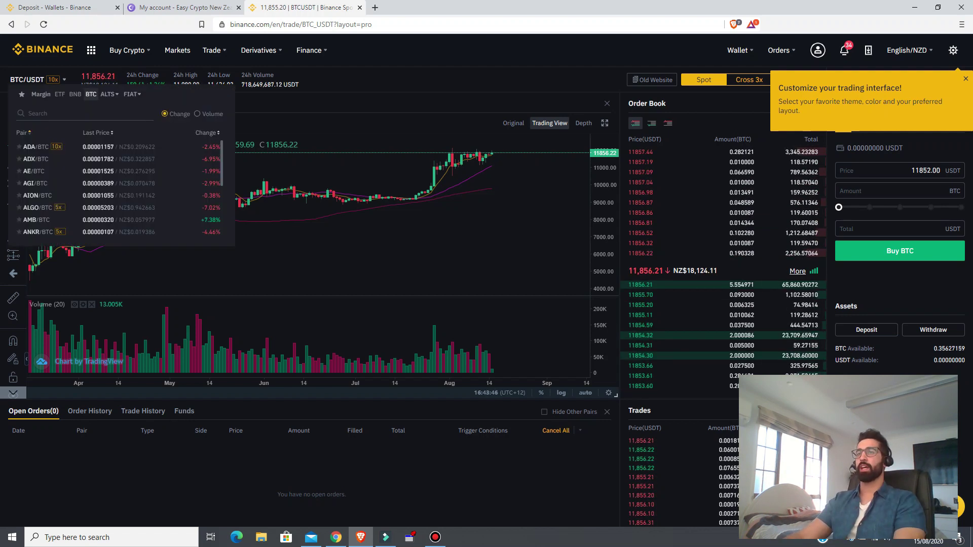
text(crv)
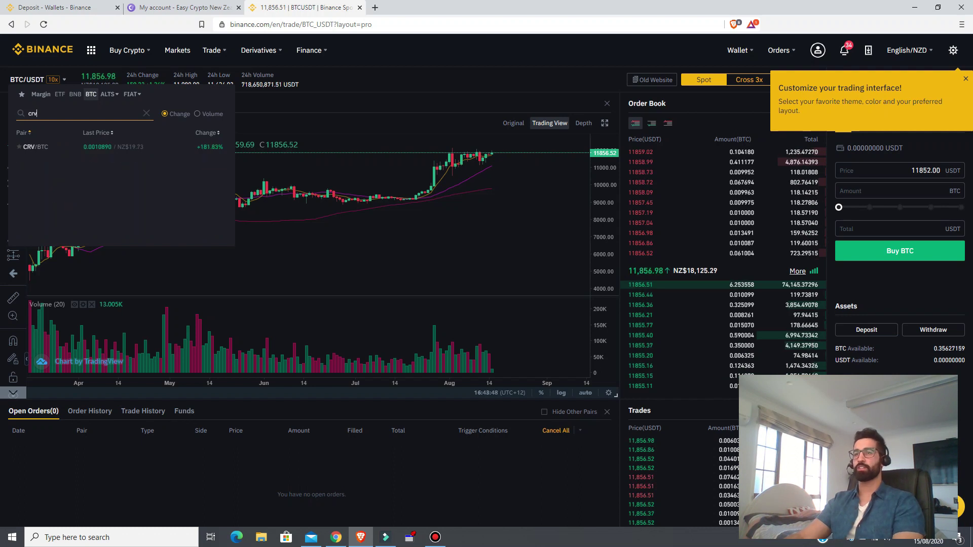
click(36, 146)
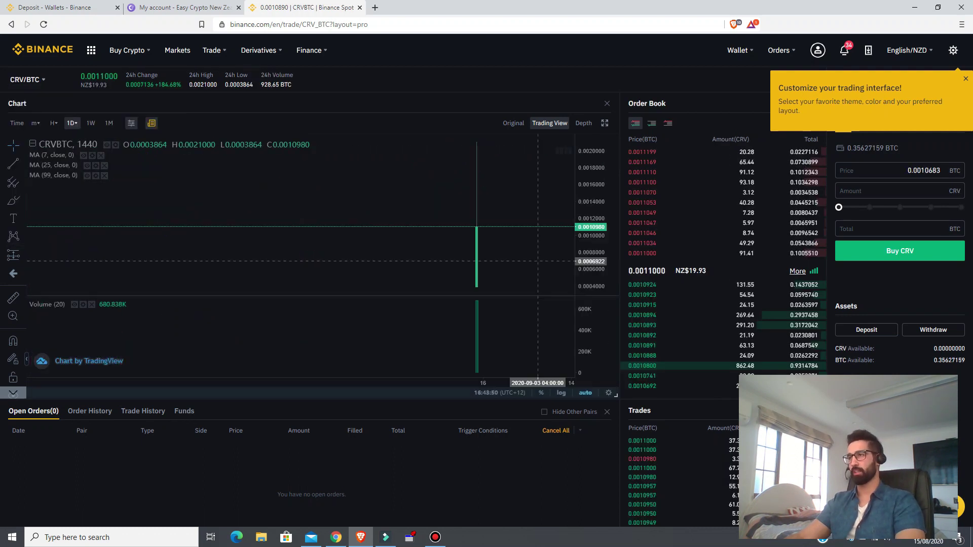